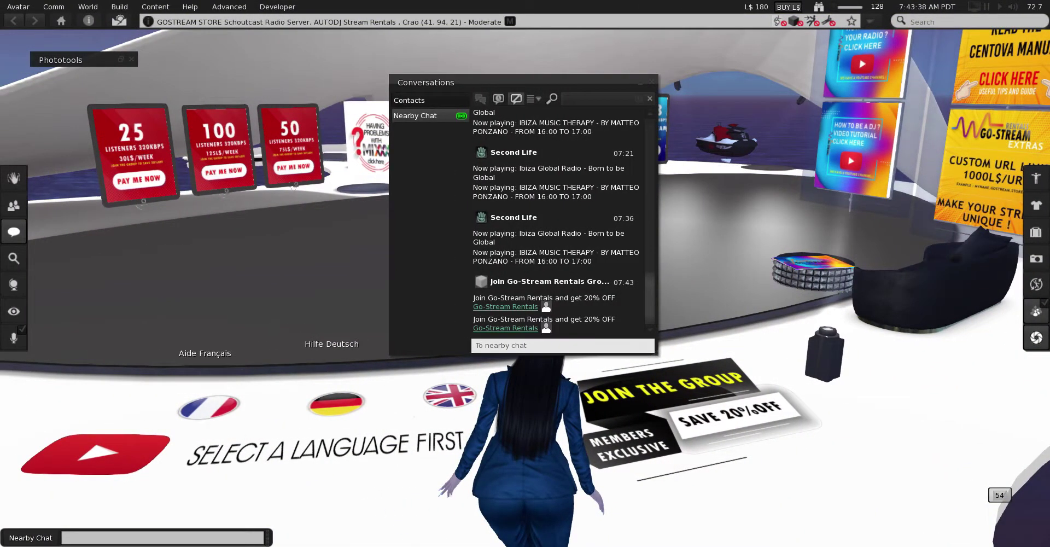
Step: Open the Go-Stream Rentals group profile from its link in Nearby Chat
{"action": "left_click", "coordinate": [505, 327]}
Step: Join the Go-Stream Rentals group, confirm it, and close the group profile
{"action": "left_click", "coordinate": [489, 175]}
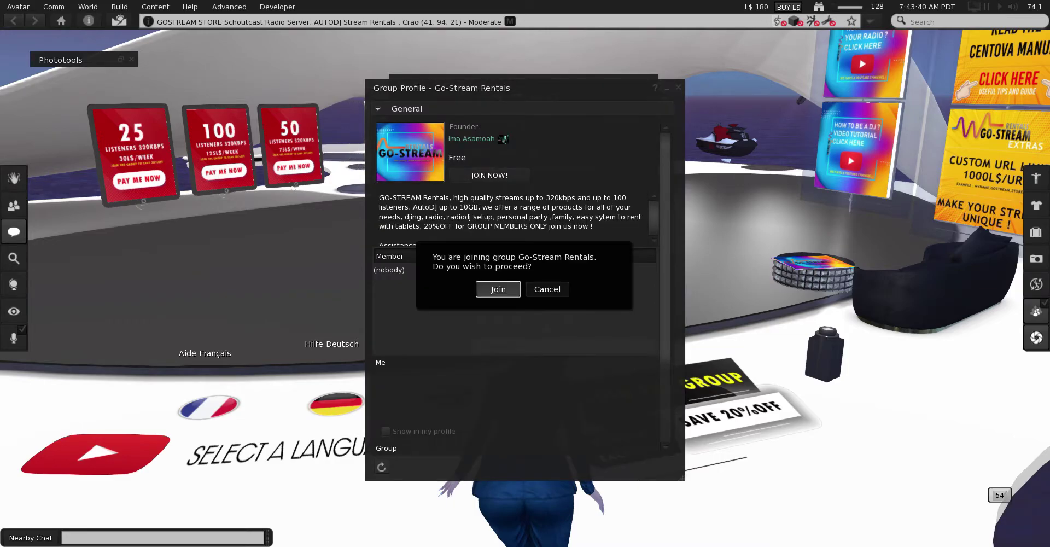
{"action": "key", "text": "Return"}
{"action": "key", "text": "Return"}
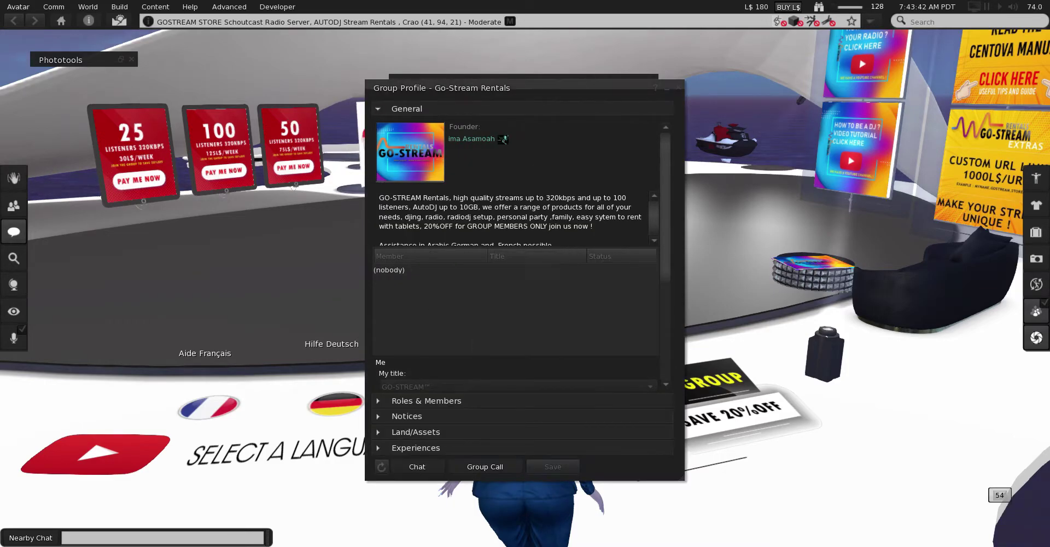
{"action": "key", "text": "ctrl+w"}
{"action": "key", "text": "ctrl+w"}
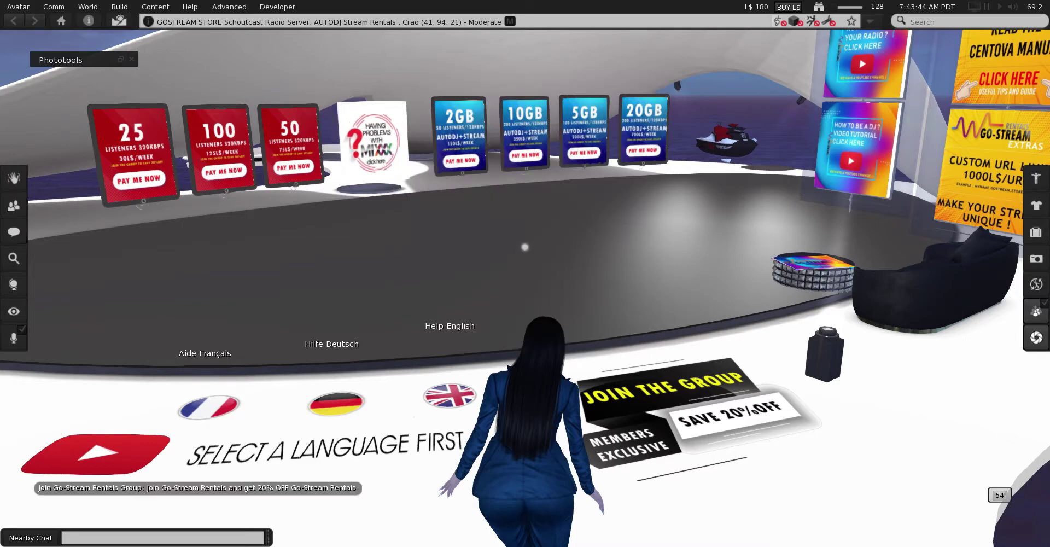
Step: Walk the avatar up to face the three stream rental vendor boards
{"action": "key", "text": "Up"}
{"action": "key", "text": "Left"}
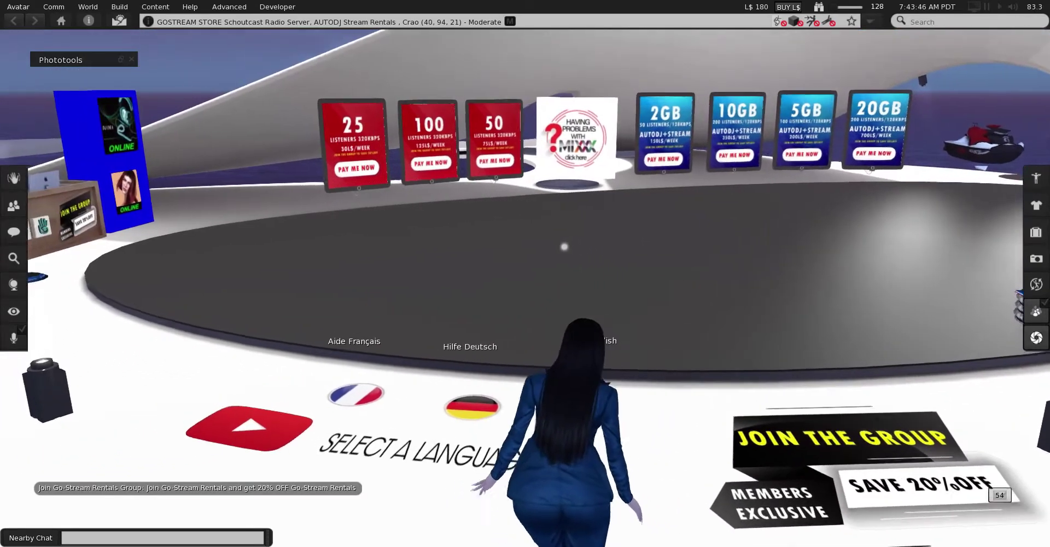
{"action": "key", "text": "Up"}
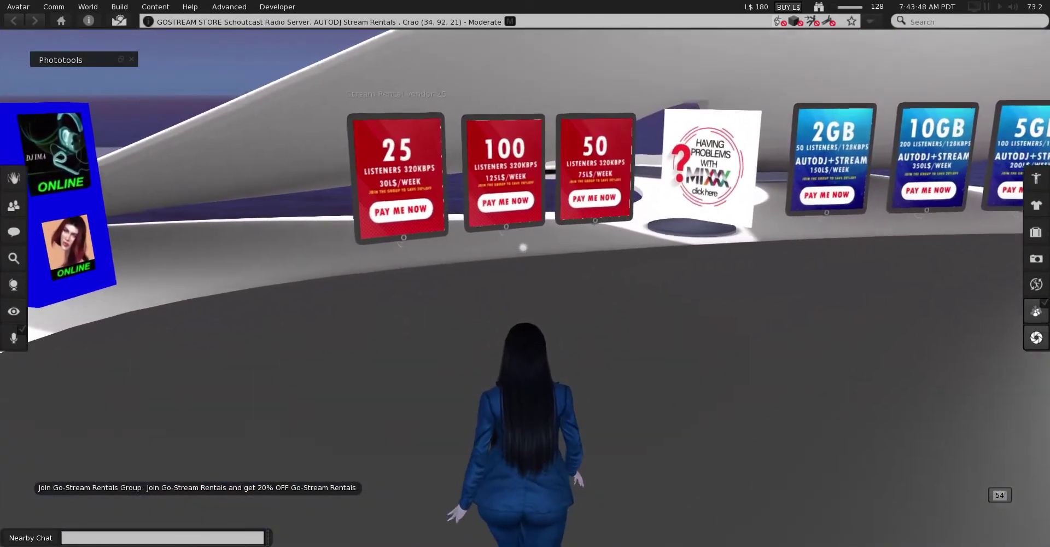
{"action": "key", "text": "Up"}
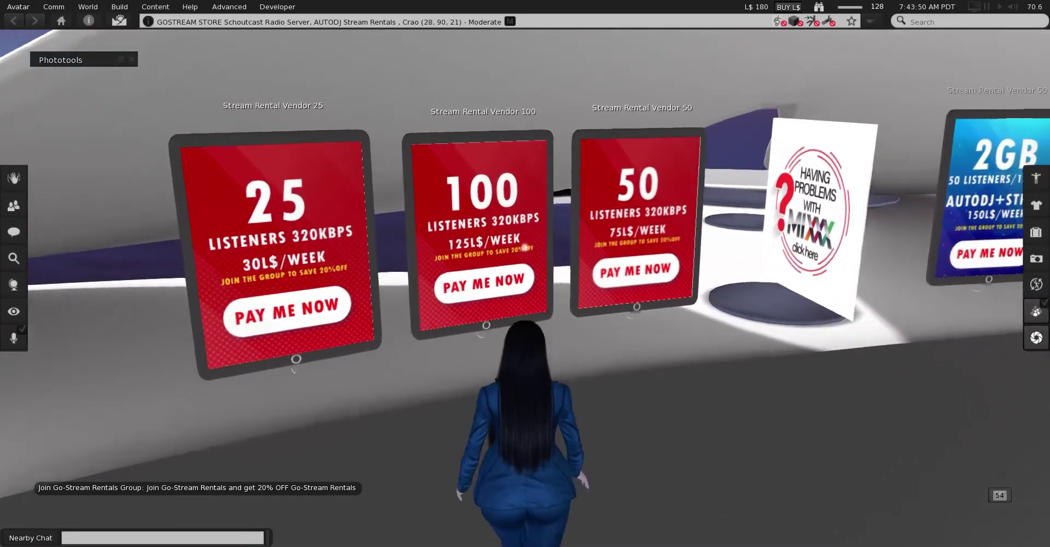
{"action": "key", "text": "Down"}
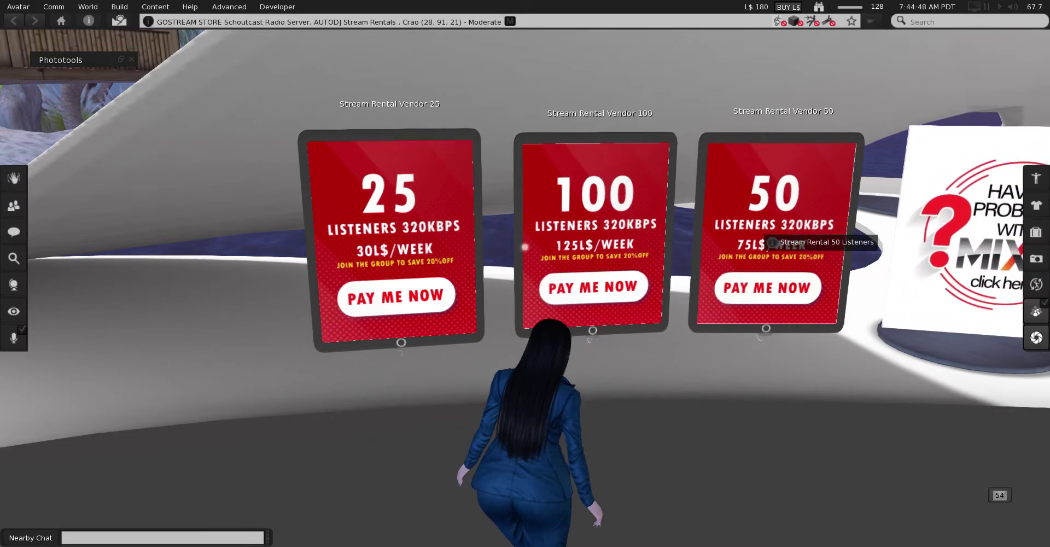
Step: Pay L$75 to the 50-listener vendor for a one-week stream rental
{"action": "right_click", "coordinate": [739, 195]}
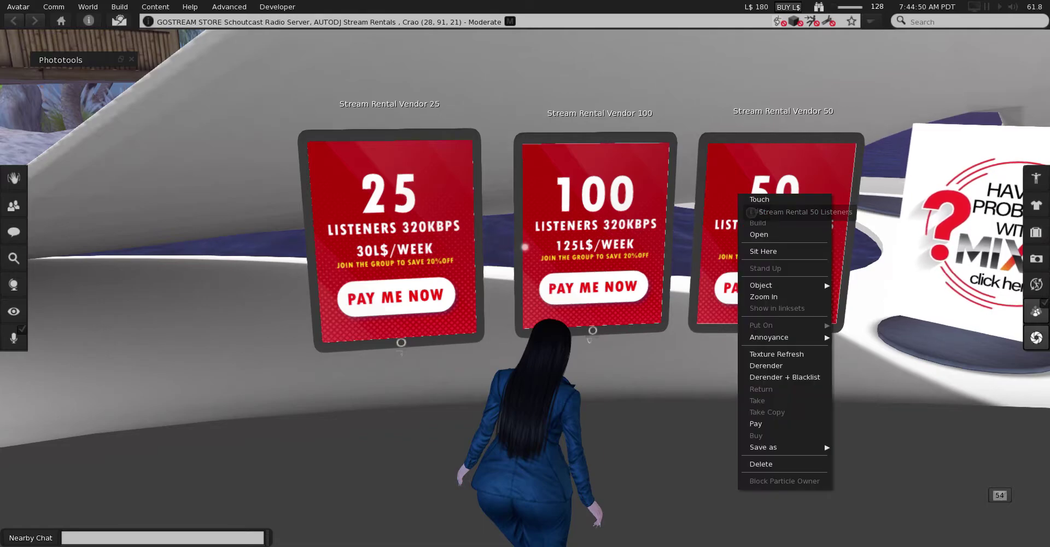
{"action": "left_click", "coordinate": [756, 424]}
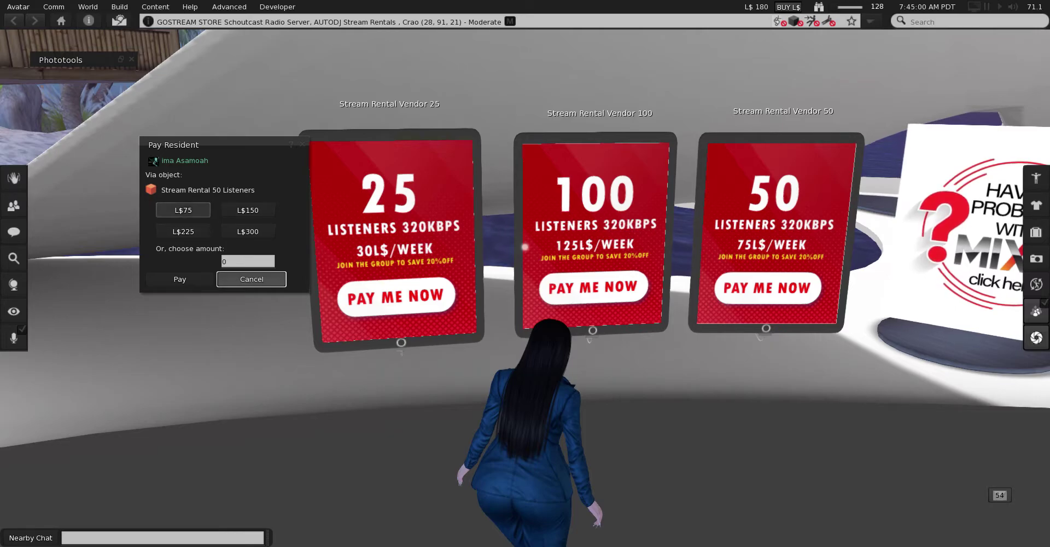
{"action": "left_click", "coordinate": [183, 210]}
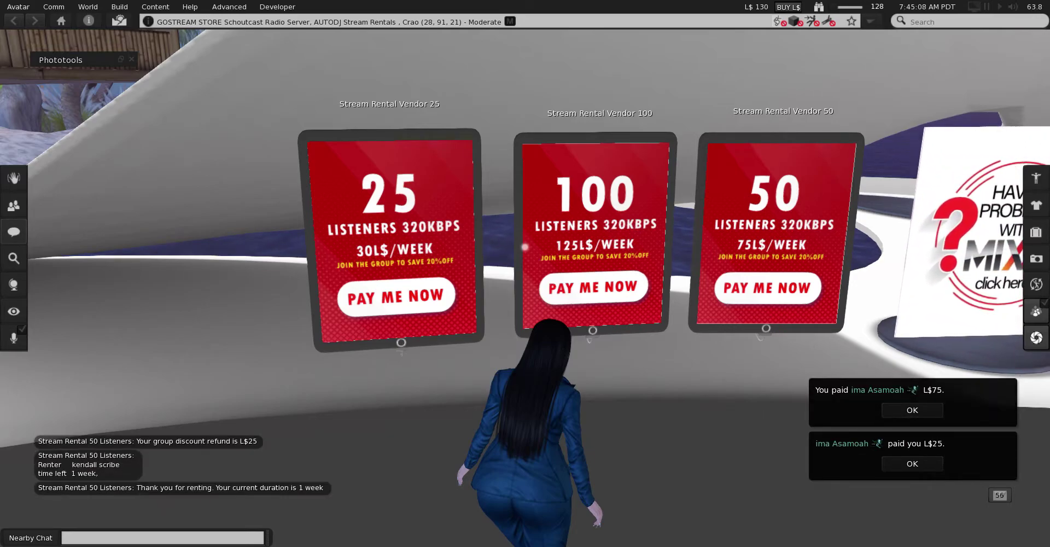
Step: Accept the Your Rental Info notecard and open it from Inventory beside the chat log
{"action": "left_click", "coordinate": [13, 231]}
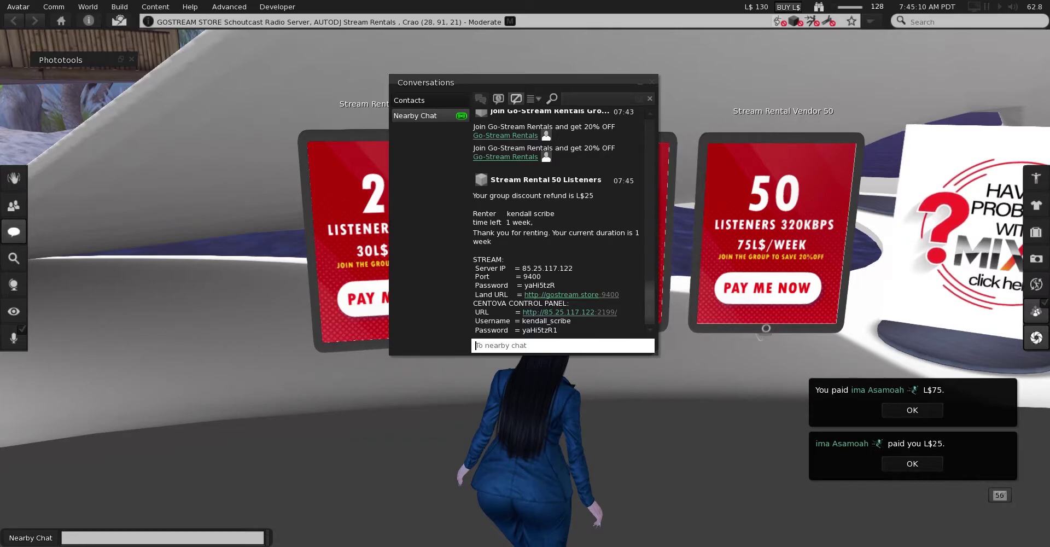
{"action": "left_click_drag", "start_coordinate": [481, 82], "coordinate": [243, 67]}
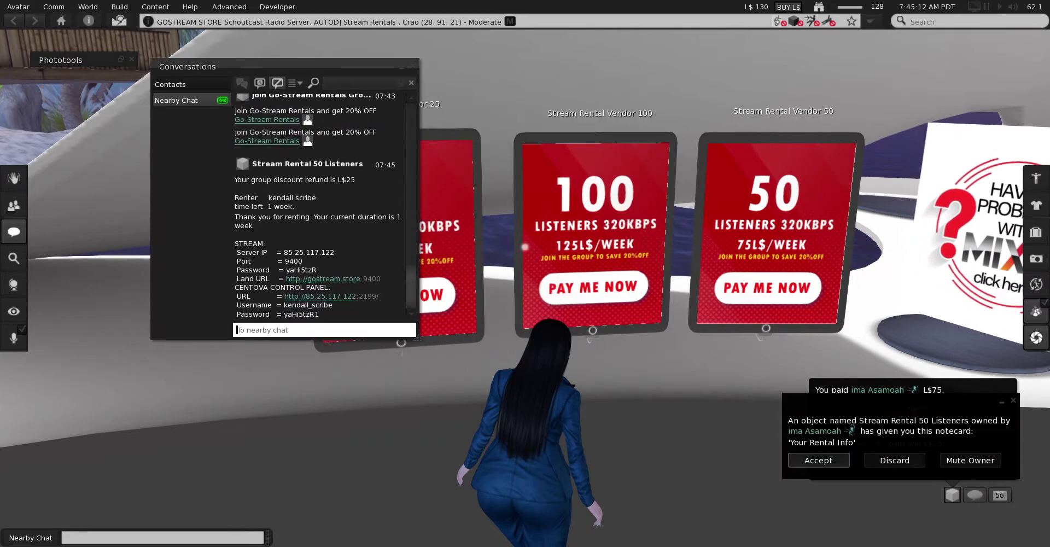
{"action": "left_click", "coordinate": [818, 460]}
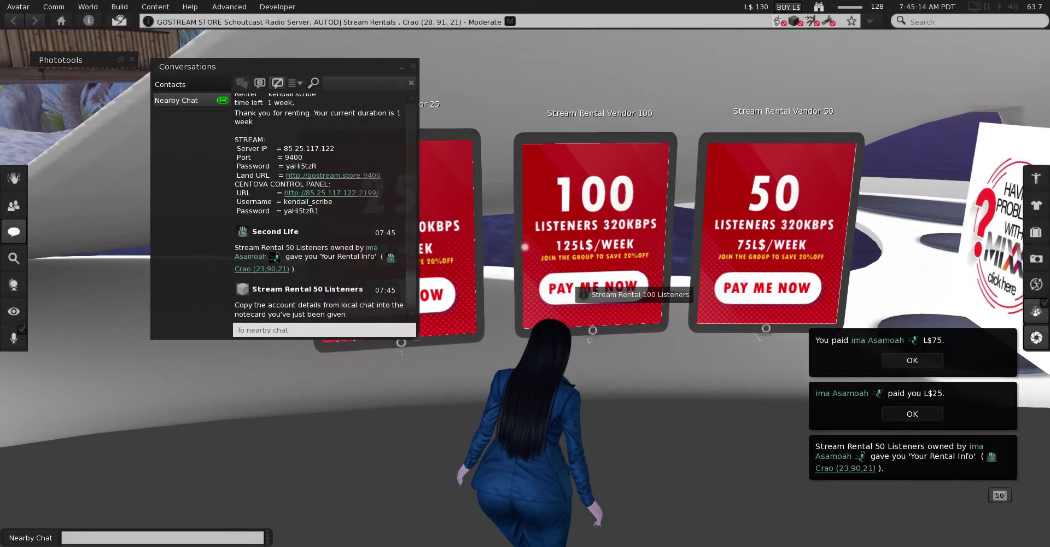
{"action": "left_click", "coordinate": [1035, 232]}
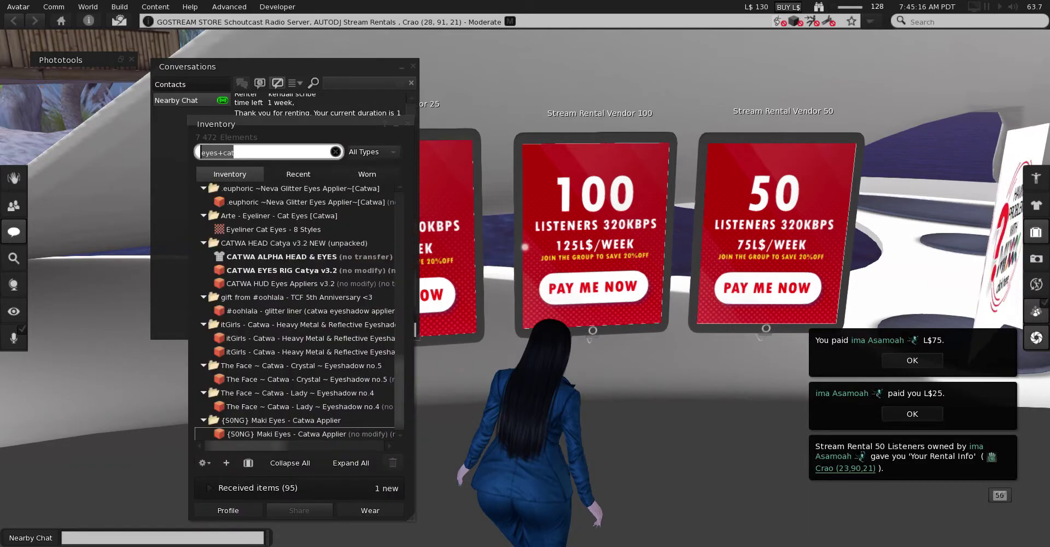
{"action": "left_click", "coordinate": [335, 152]}
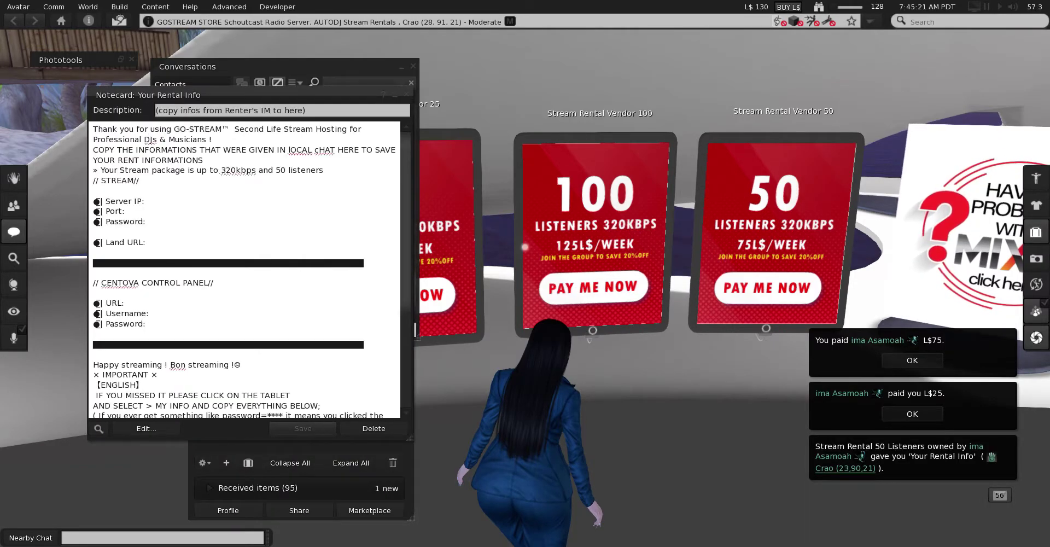
{"action": "left_click_drag", "start_coordinate": [383, 105], "coordinate": [581, 76]}
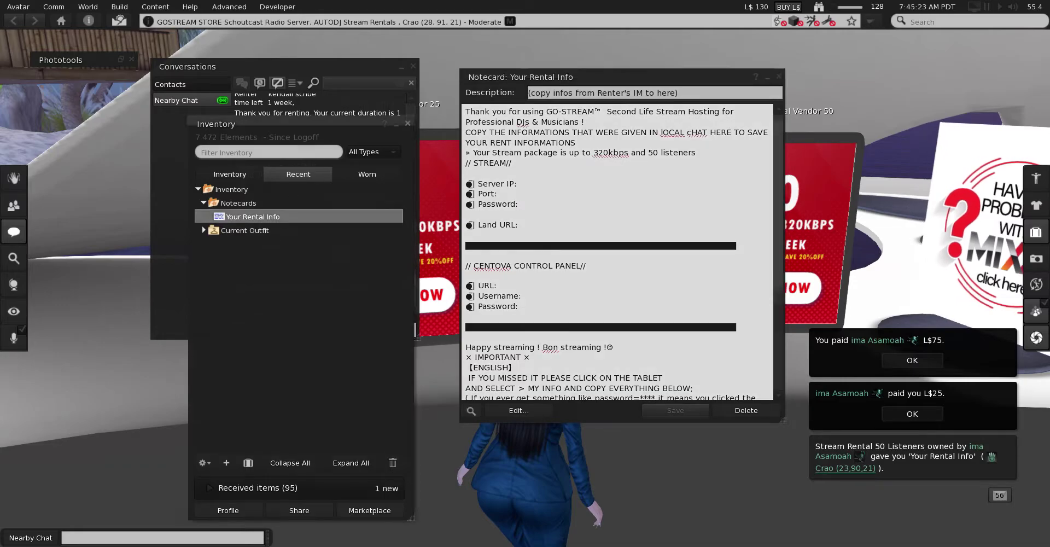
{"action": "key", "text": "ctrl+i"}
{"action": "scroll", "coordinate": [320, 208], "scroll_direction": "up", "scroll_amount": 5}
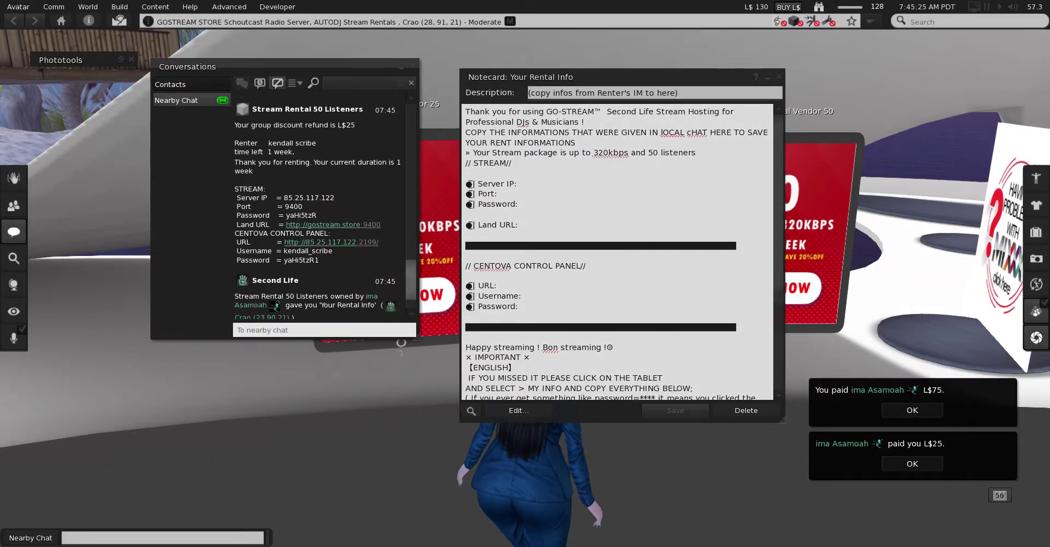
{"action": "scroll", "coordinate": [320, 218], "scroll_direction": "down", "scroll_amount": 1}
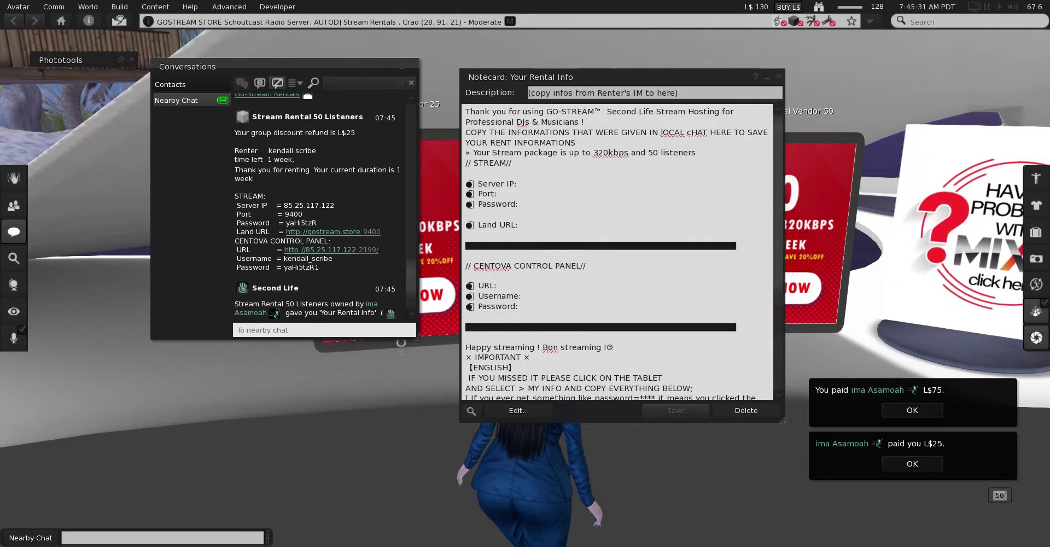
Step: Copy the server IP, password and land URL from chat into the matching notecard lines
{"action": "left_click_drag", "start_coordinate": [235, 206], "coordinate": [334, 205]}
{"action": "key", "text": "ctrl+c"}
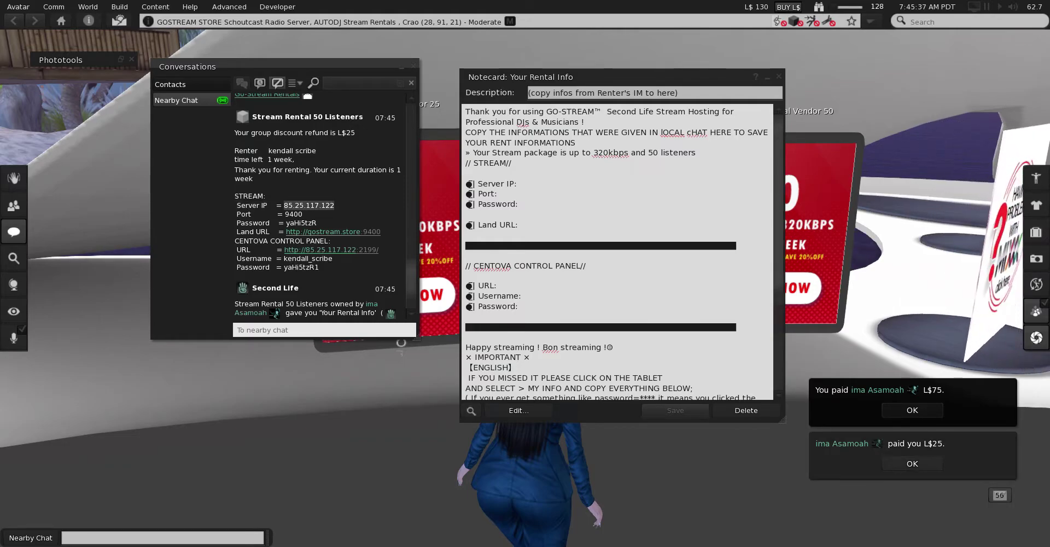
{"action": "left_click", "coordinate": [522, 184]}
{"action": "key", "text": "ctrl+v"}
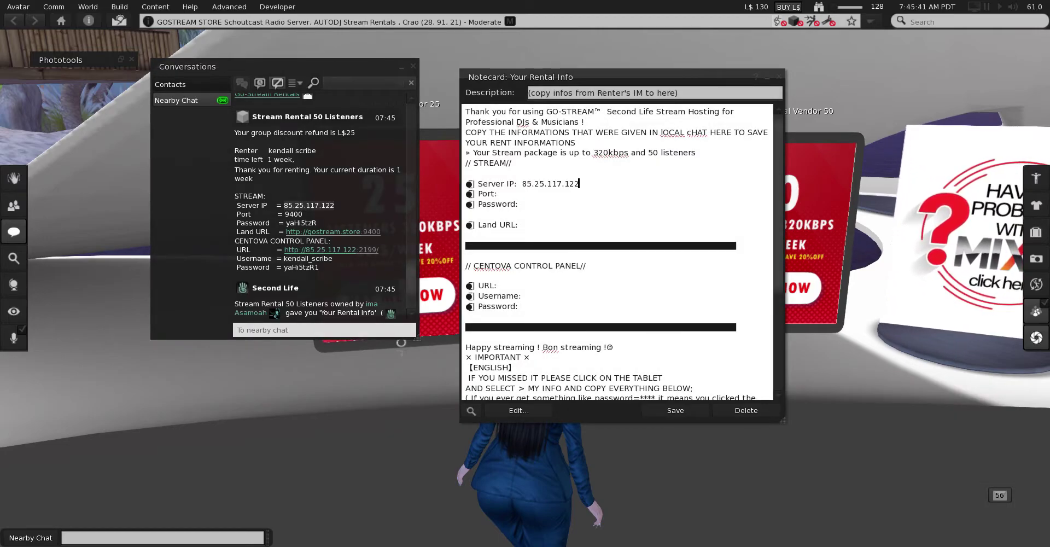
{"action": "double_click", "coordinate": [293, 214]}
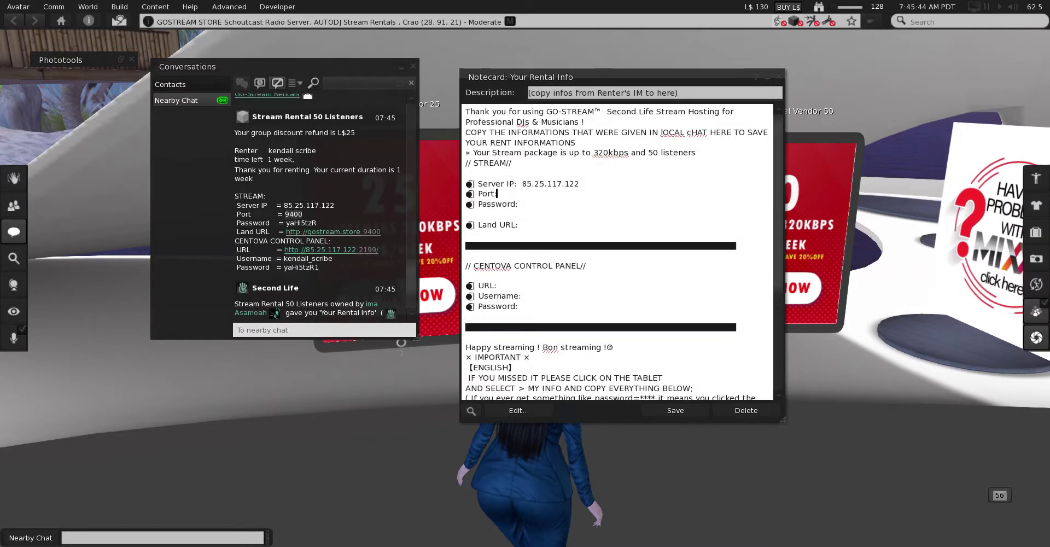
{"action": "double_click", "coordinate": [301, 222]}
{"action": "key", "text": "ctrl+c"}
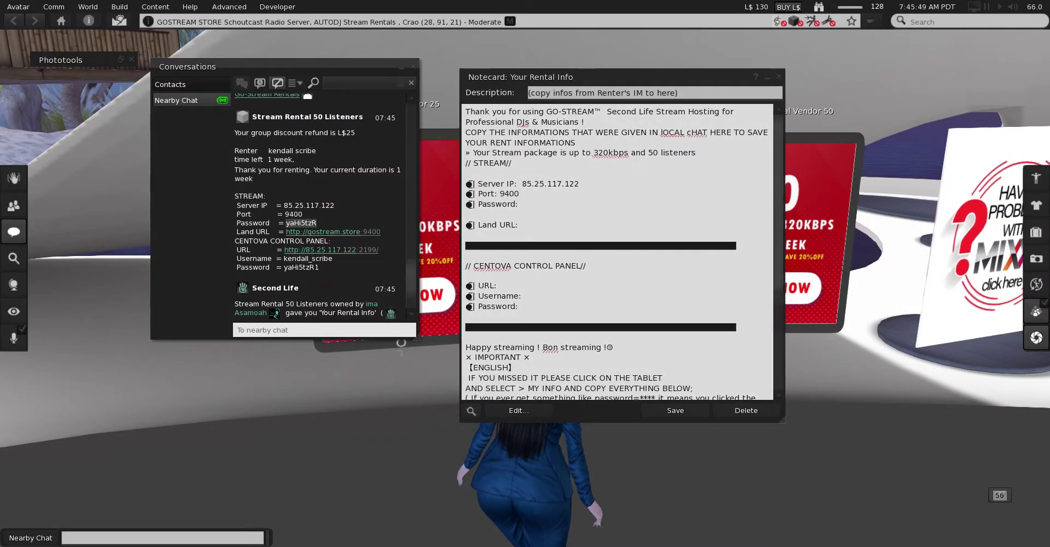
{"action": "left_click", "coordinate": [518, 204]}
{"action": "key", "text": "ctrl+v"}
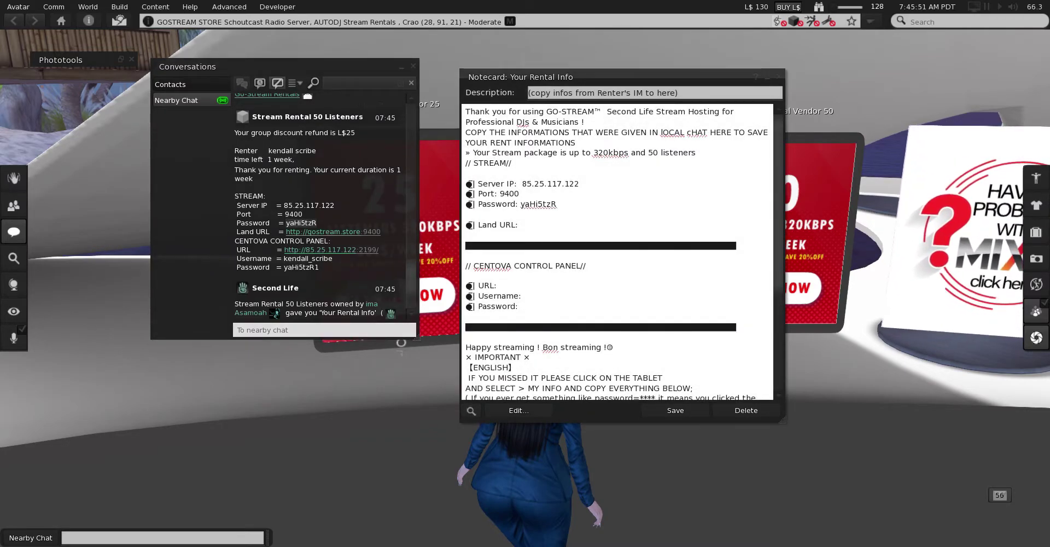
{"action": "left_click_drag", "start_coordinate": [381, 231], "coordinate": [286, 231]}
{"action": "key", "text": "ctrl+c"}
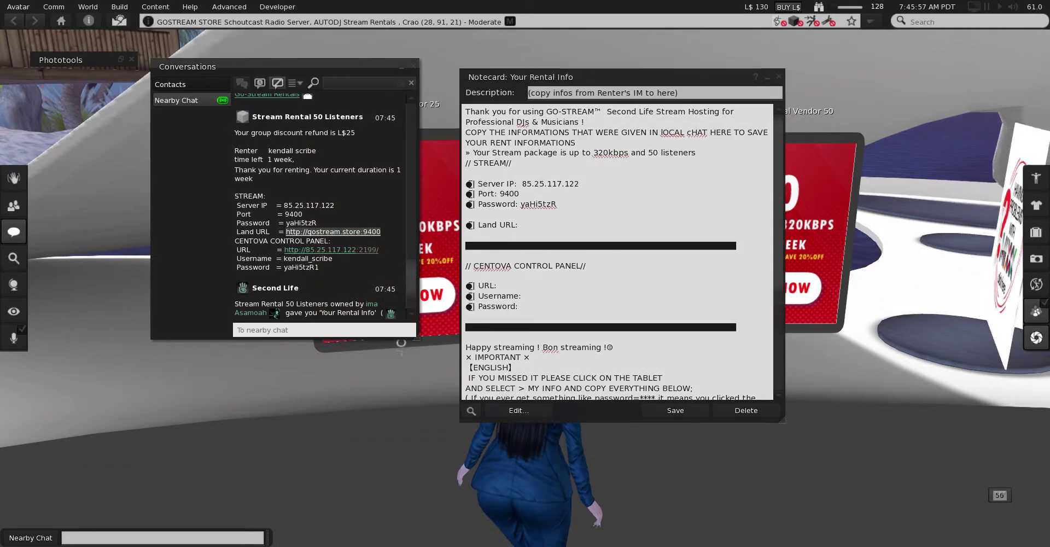
{"action": "left_click", "coordinate": [518, 224]}
{"action": "key", "text": "ctrl+v"}
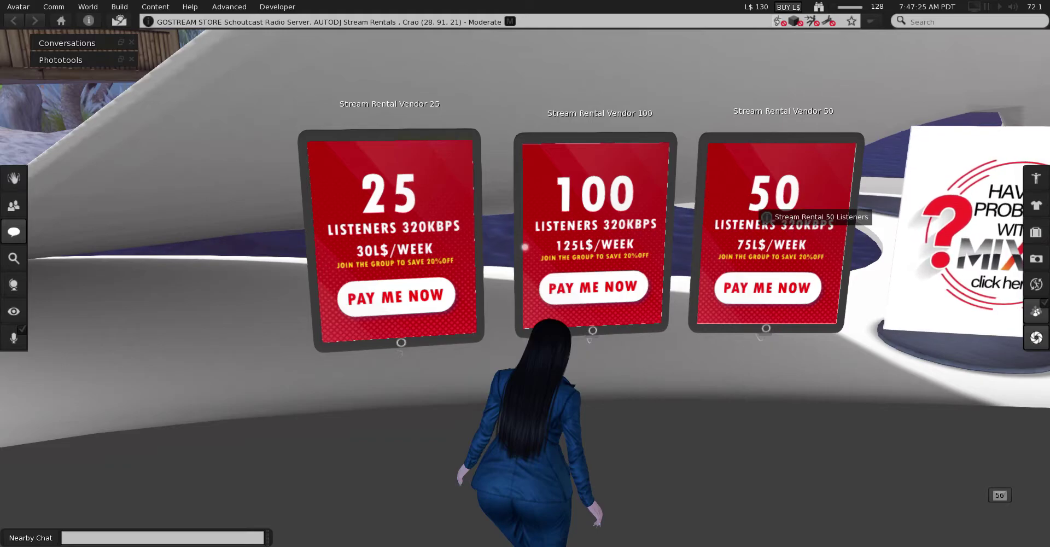
Step: Show the 50-listener rental info in nearby chat and scroll to the new message
{"action": "left_click", "coordinate": [767, 217]}
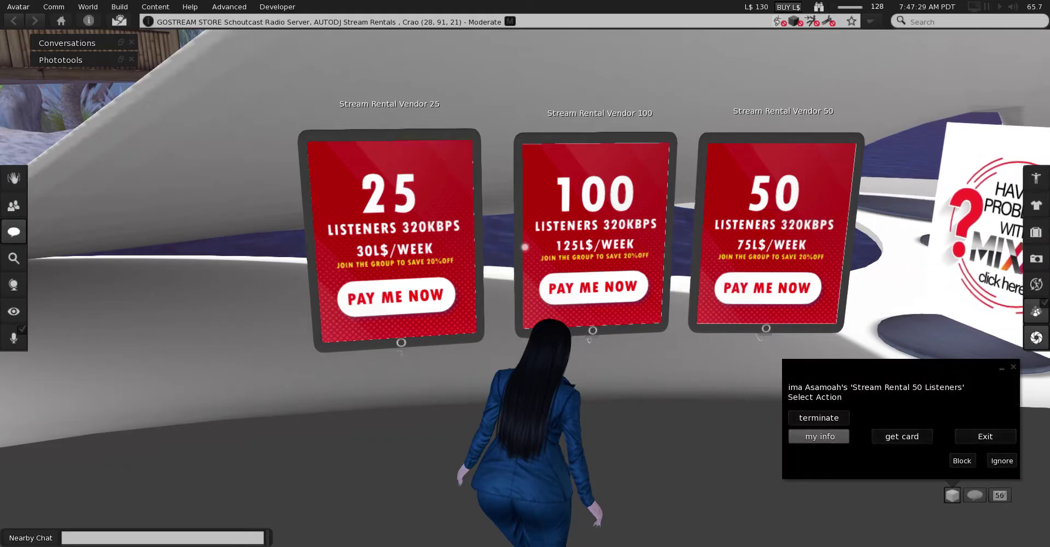
{"action": "left_click", "coordinate": [819, 436]}
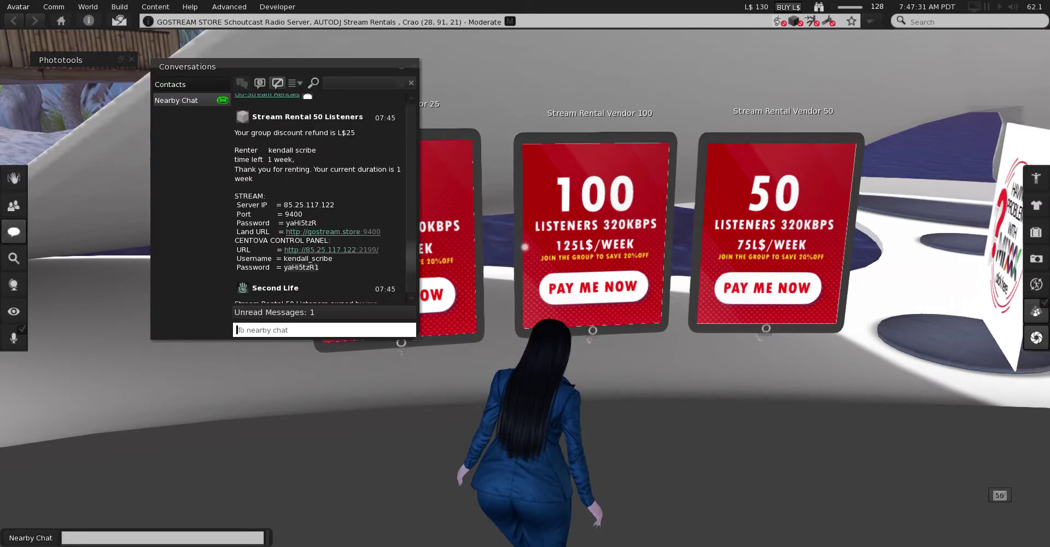
{"action": "scroll", "coordinate": [319, 207], "scroll_direction": "down", "scroll_amount": 5}
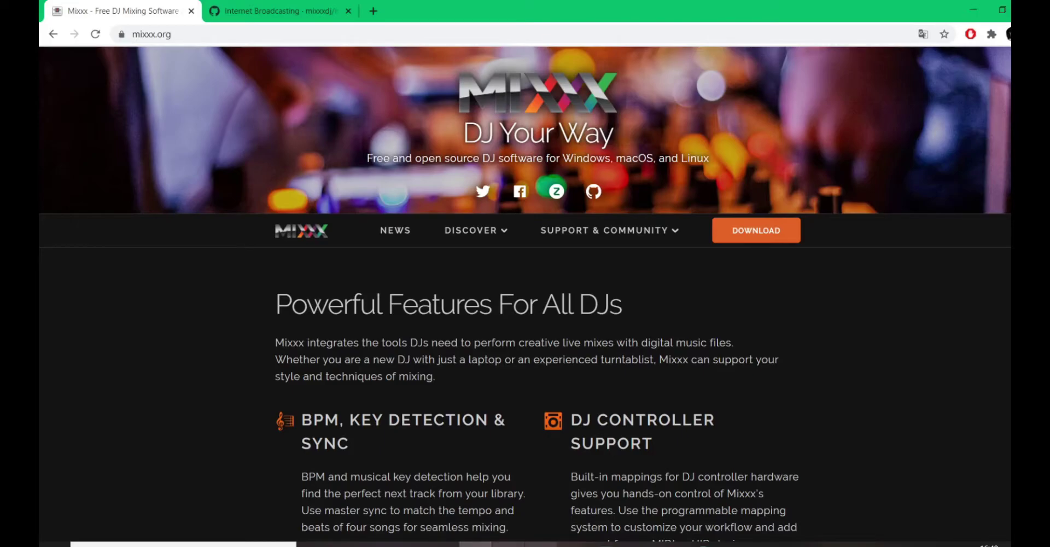
Step: Download the Mixxx 2.2.4 64-bit Windows installer and return to the Internet Broadcasting wiki
{"action": "left_click", "coordinate": [755, 245]}
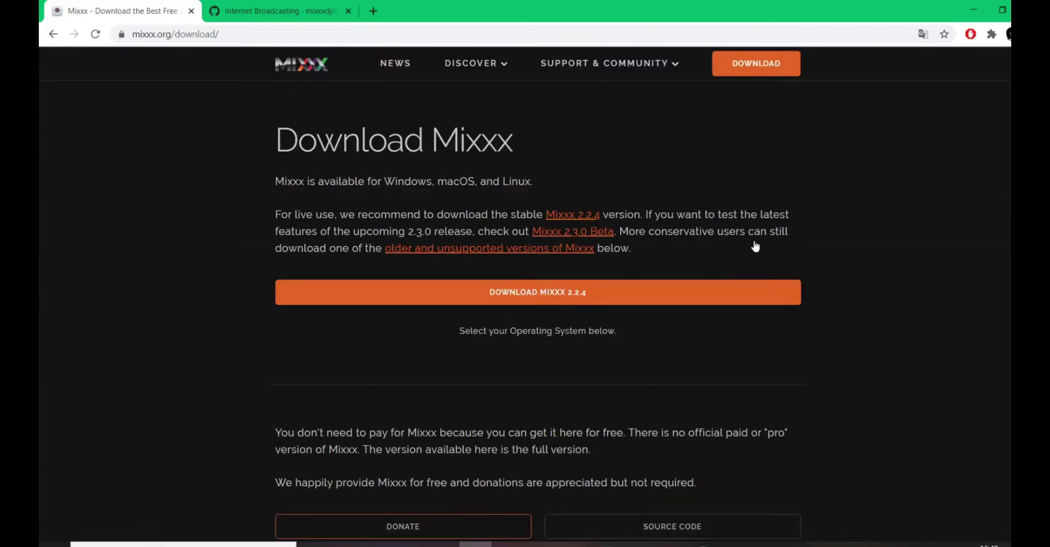
{"action": "left_click", "coordinate": [616, 292]}
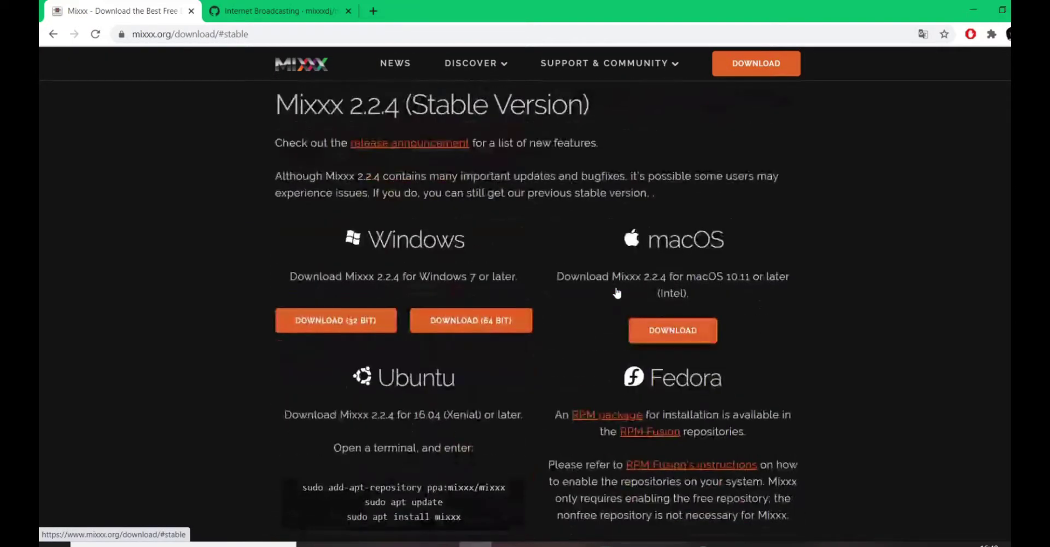
{"action": "left_click", "coordinate": [450, 330]}
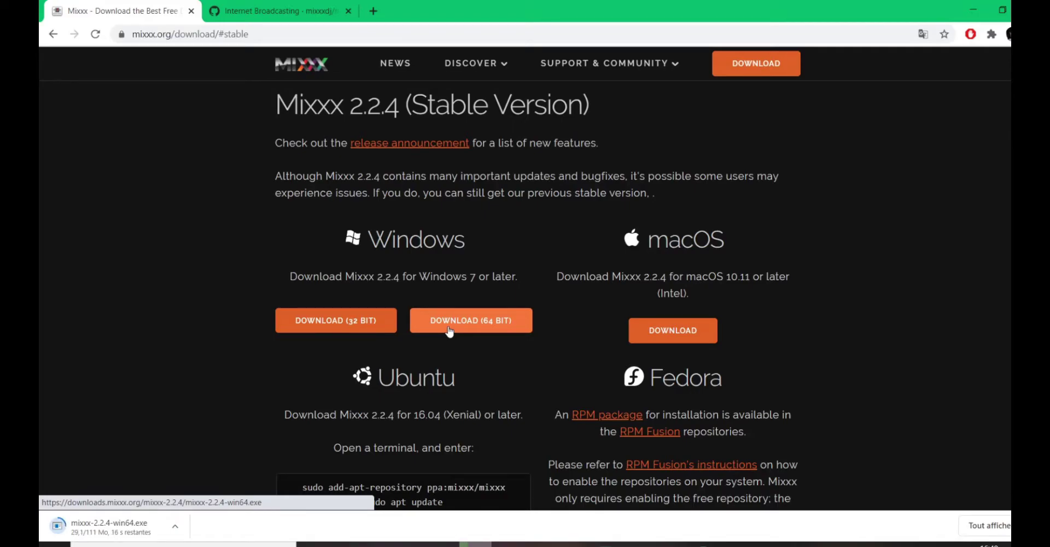
{"action": "left_click", "coordinate": [274, 11]}
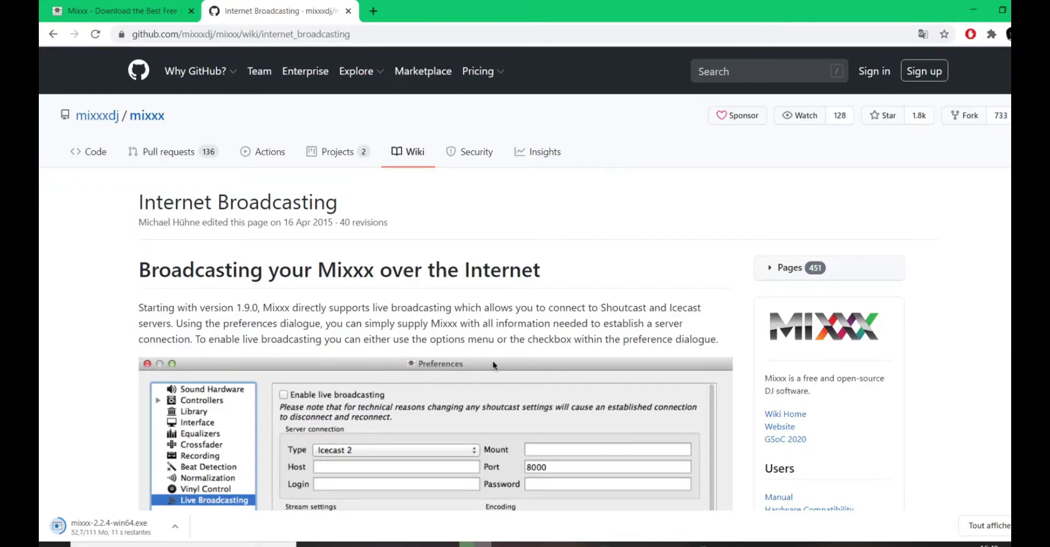
Step: Find the wiki's Windows MP3 streaming steps and right-click the RareWares LAME libraries link
{"action": "scroll", "coordinate": [819, 153], "scroll_direction": "down", "scroll_amount": 5}
{"action": "scroll", "coordinate": [435, 279], "scroll_direction": "down", "scroll_amount": 10}
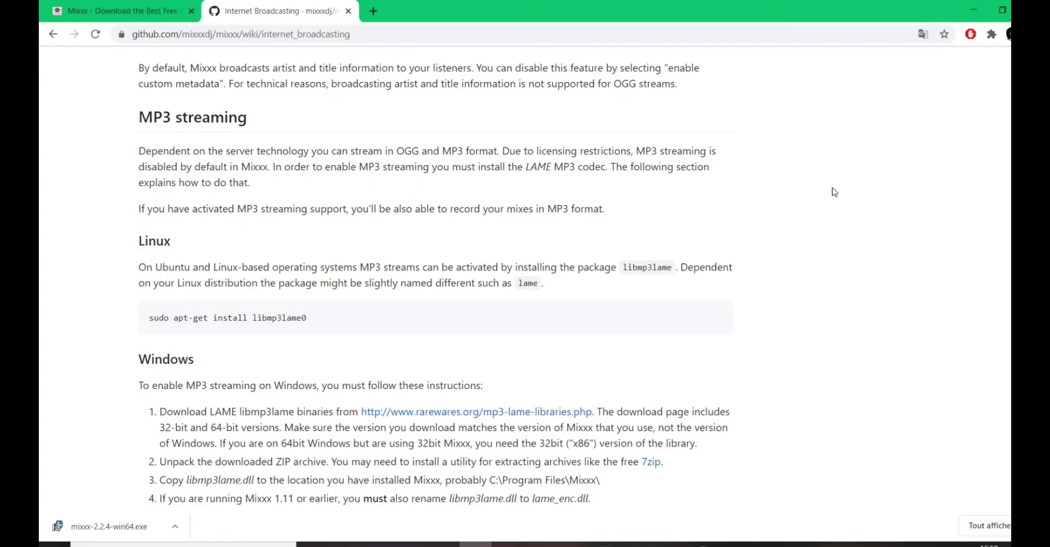
{"action": "scroll", "coordinate": [832, 192], "scroll_direction": "up", "scroll_amount": 10}
{"action": "scroll", "coordinate": [493, 80], "scroll_direction": "up", "scroll_amount": 8}
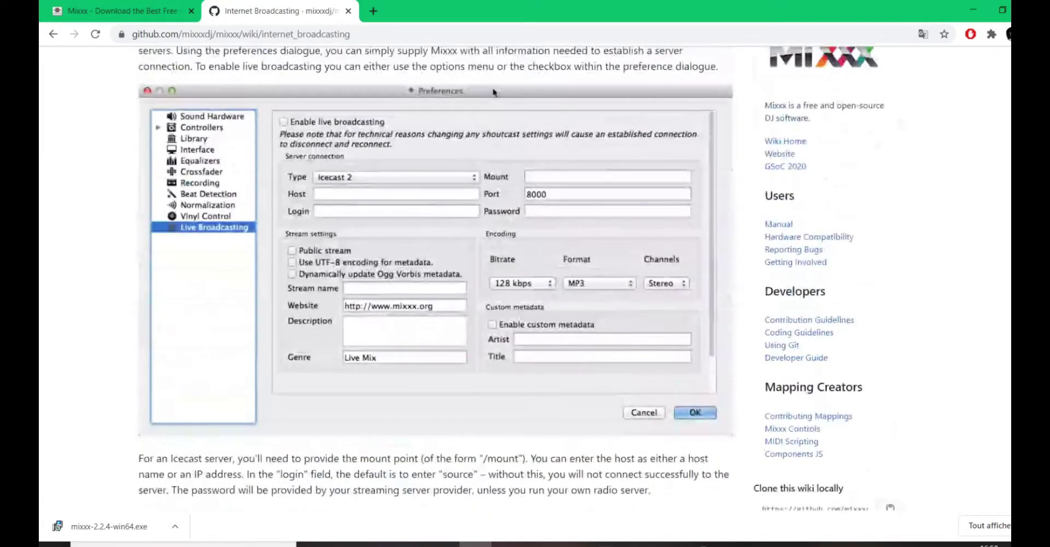
{"action": "scroll", "coordinate": [494, 86], "scroll_direction": "down", "scroll_amount": 8}
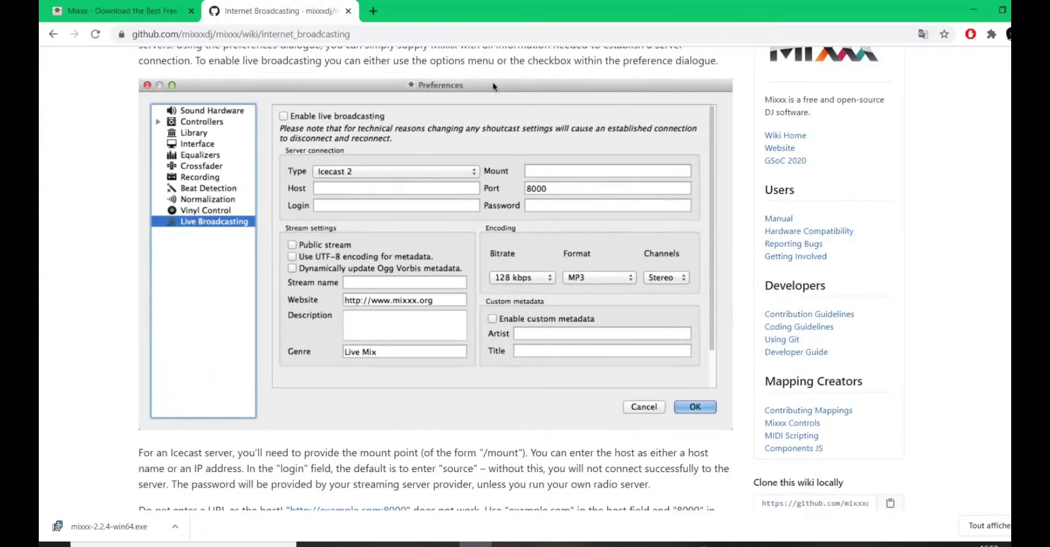
{"action": "scroll", "coordinate": [994, 236], "scroll_direction": "down", "scroll_amount": 12}
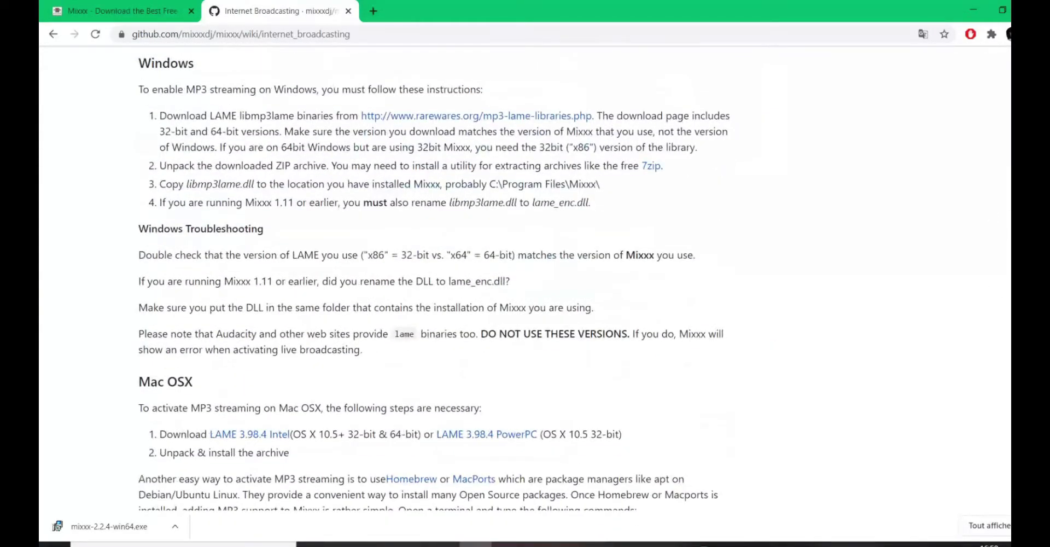
{"action": "right_click", "coordinate": [477, 118]}
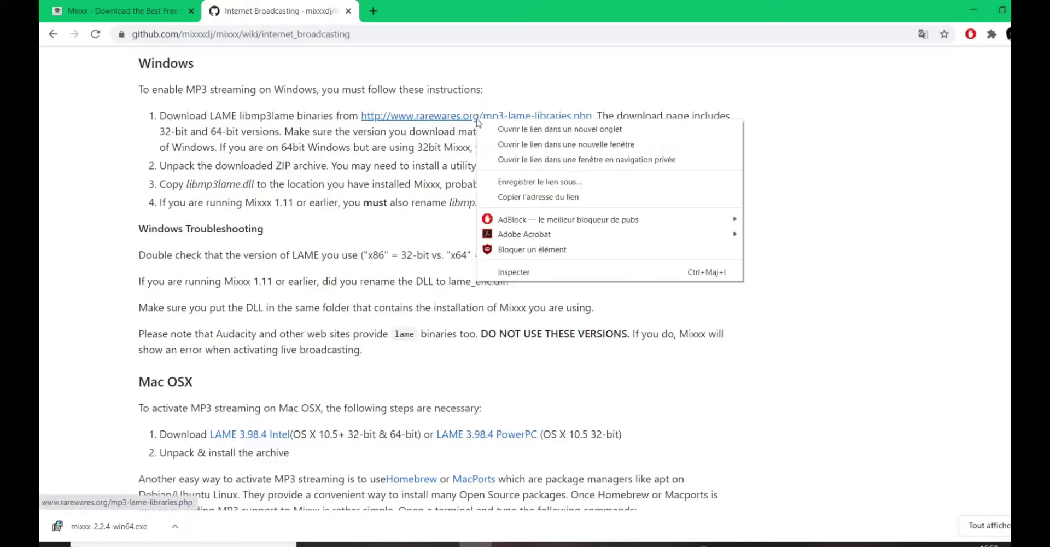
Step: Open RareWares LAME Libraries in a new tab and download the x64-Win64 libmp3lame 3.99.5 zip
{"action": "left_click", "coordinate": [501, 130]}
{"action": "left_click", "coordinate": [410, 10]}
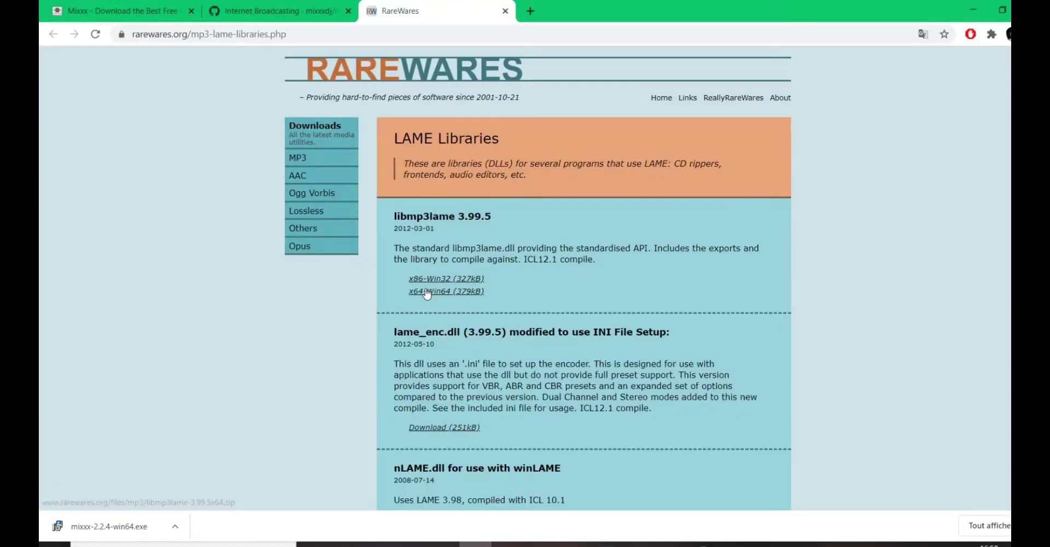
{"action": "left_click", "coordinate": [456, 292]}
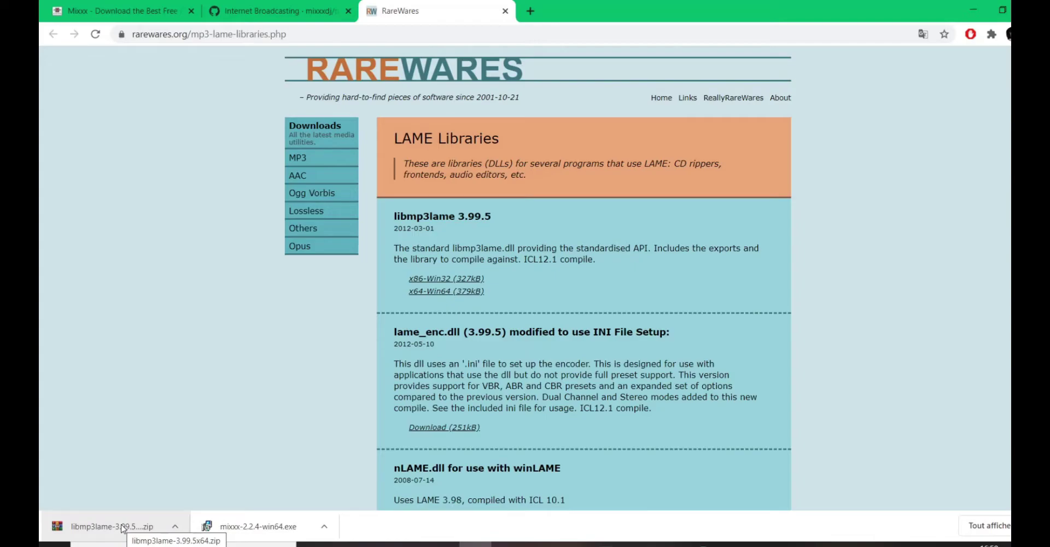
Step: Run mixxx-2.2.4-win64.exe and install Mixxx 2.2.4 with the license accepted and default components
{"action": "left_click", "coordinate": [257, 526]}
{"action": "left_click", "coordinate": [569, 292]}
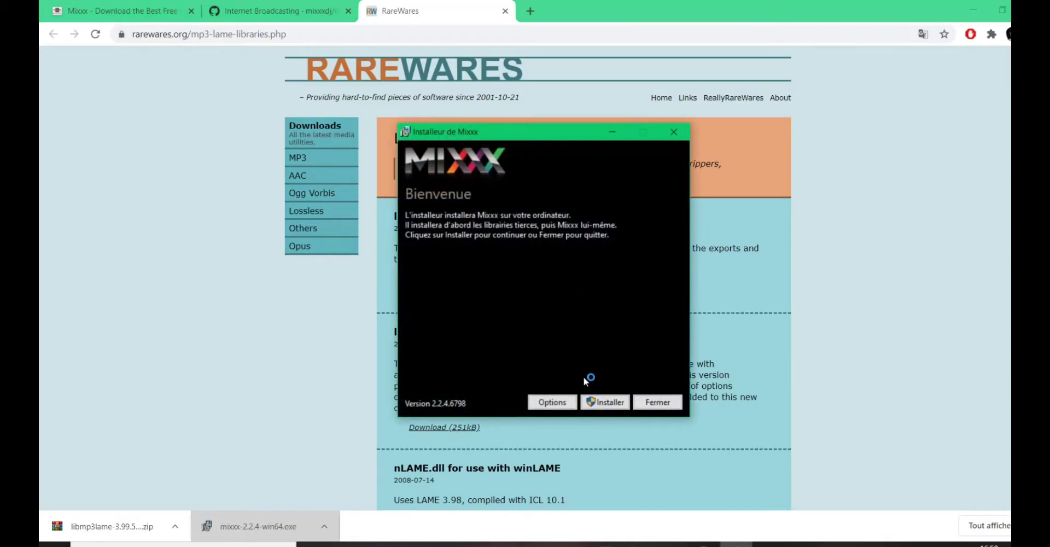
{"action": "left_click", "coordinate": [605, 402]}
{"action": "left_click", "coordinate": [615, 380]}
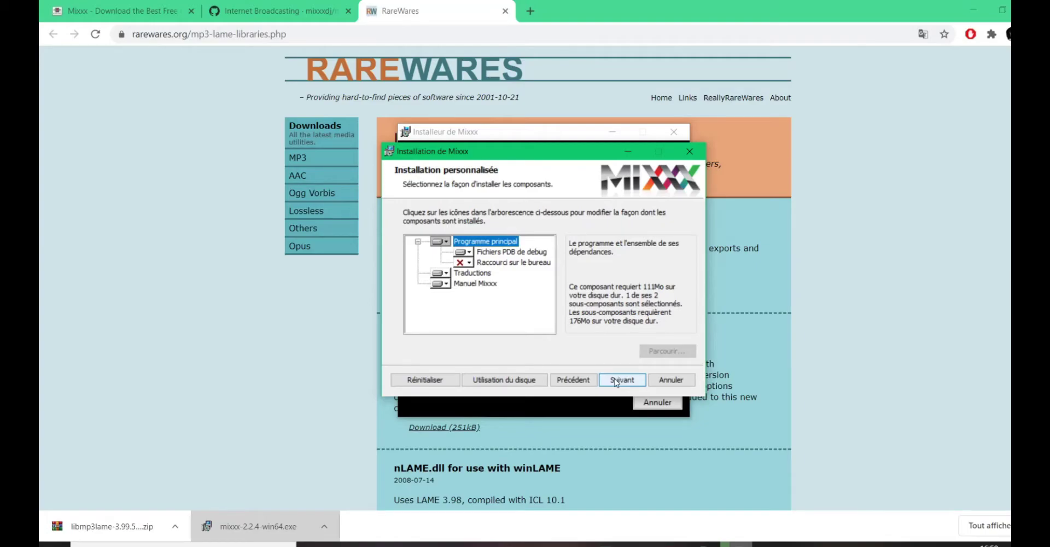
{"action": "left_click", "coordinate": [617, 380]}
{"action": "left_click", "coordinate": [602, 379]}
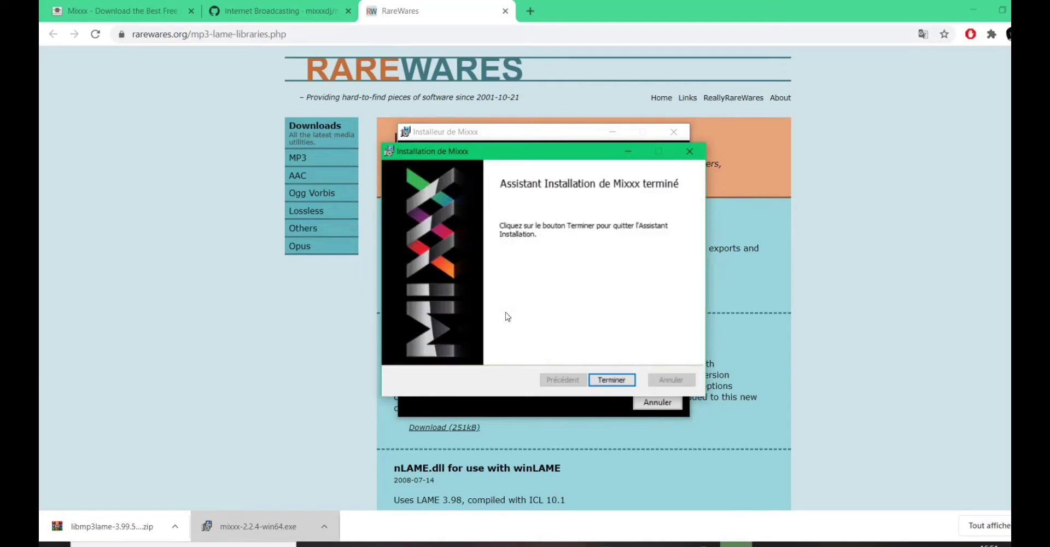
{"action": "left_click", "coordinate": [604, 377]}
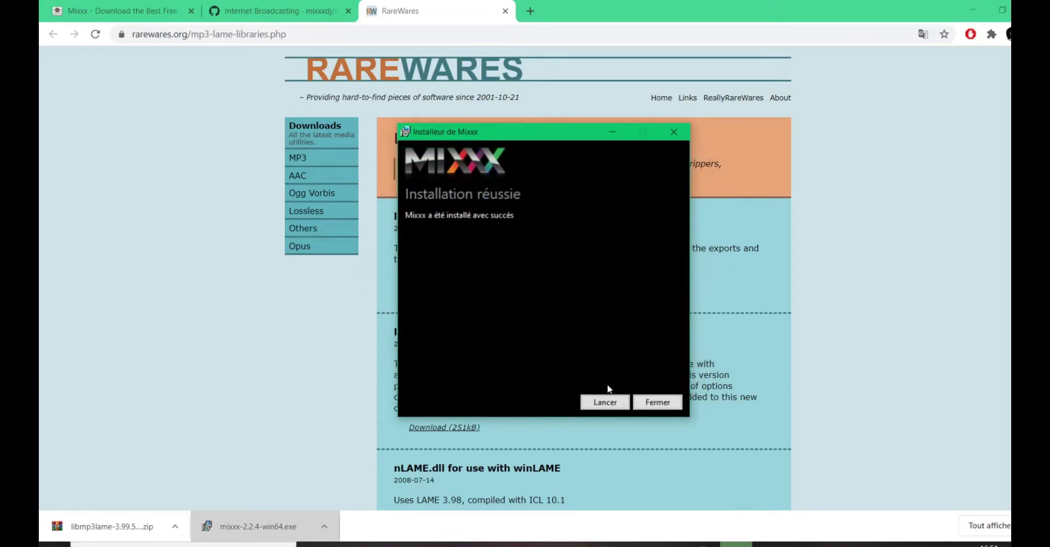
{"action": "left_click", "coordinate": [650, 403]}
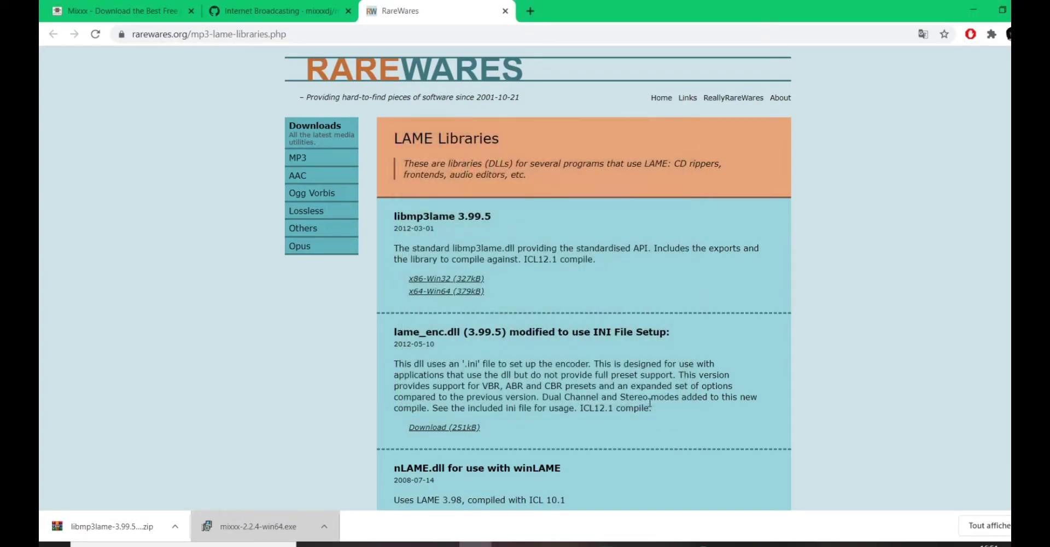
Step: Open libmp3lame-3.99.5x64.zip in WinRAR, dismiss the trial ad, and launch File Explorer
{"action": "left_click", "coordinate": [97, 531]}
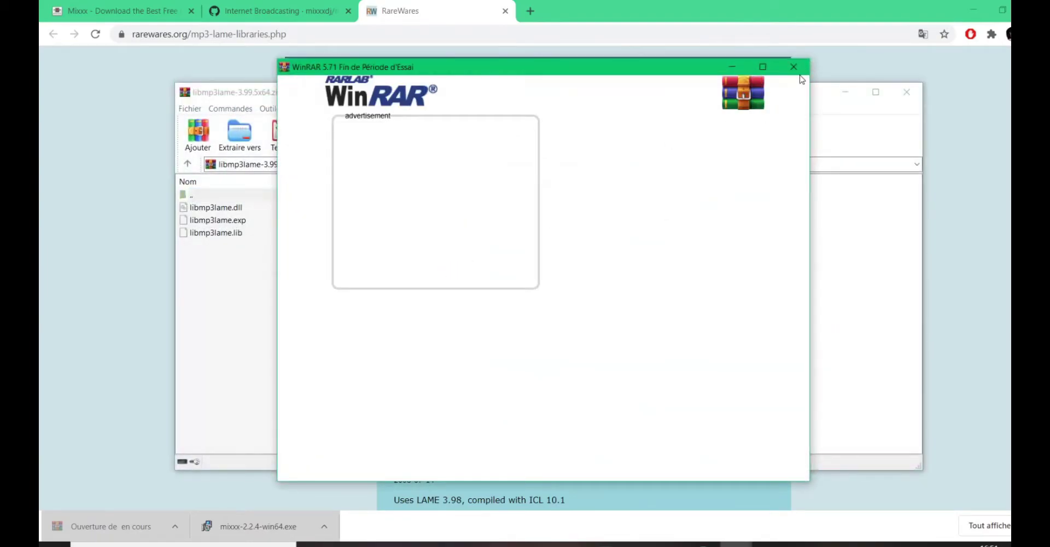
{"action": "left_click", "coordinate": [794, 66]}
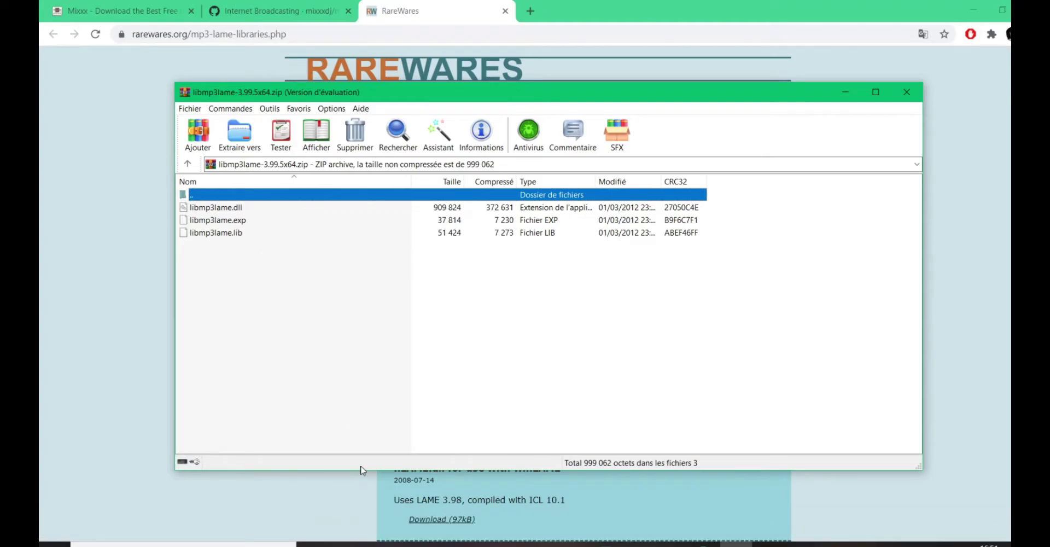
{"action": "left_click", "coordinate": [378, 544]}
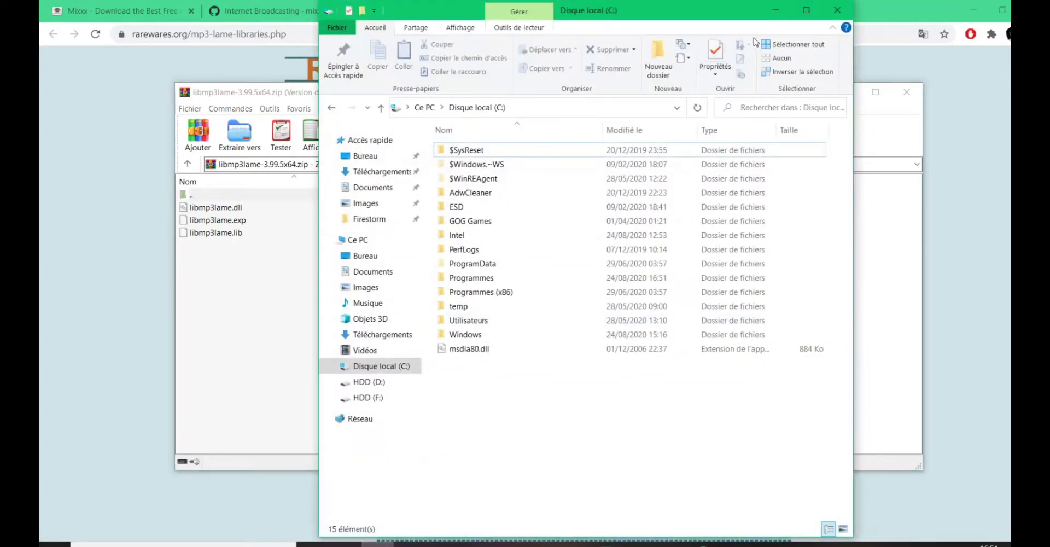
Step: Maximise File Explorer and open the C:\Programmes\Mixxx folder
{"action": "left_click", "coordinate": [804, 22]}
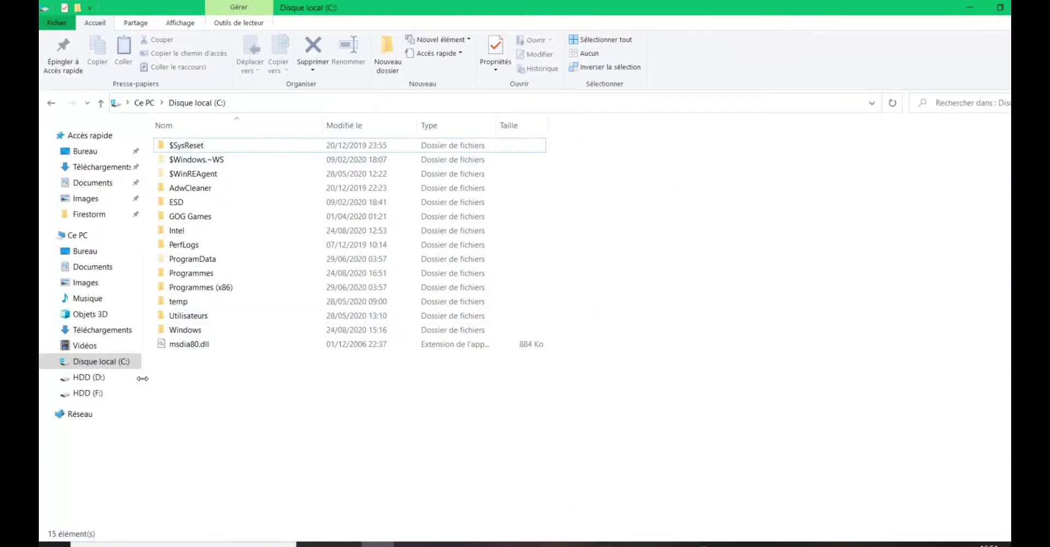
{"action": "left_click", "coordinate": [94, 363]}
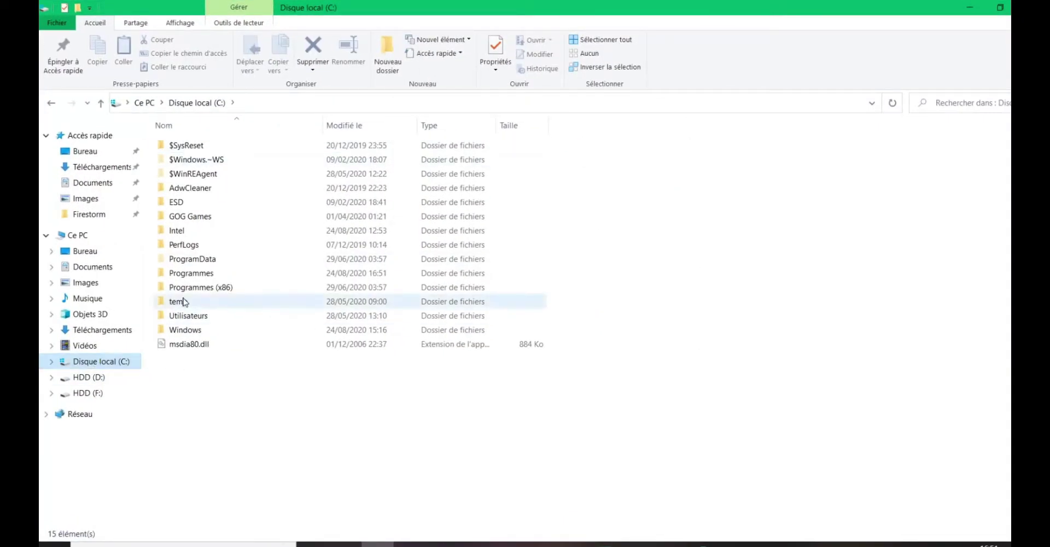
{"action": "double_click", "coordinate": [221, 273]}
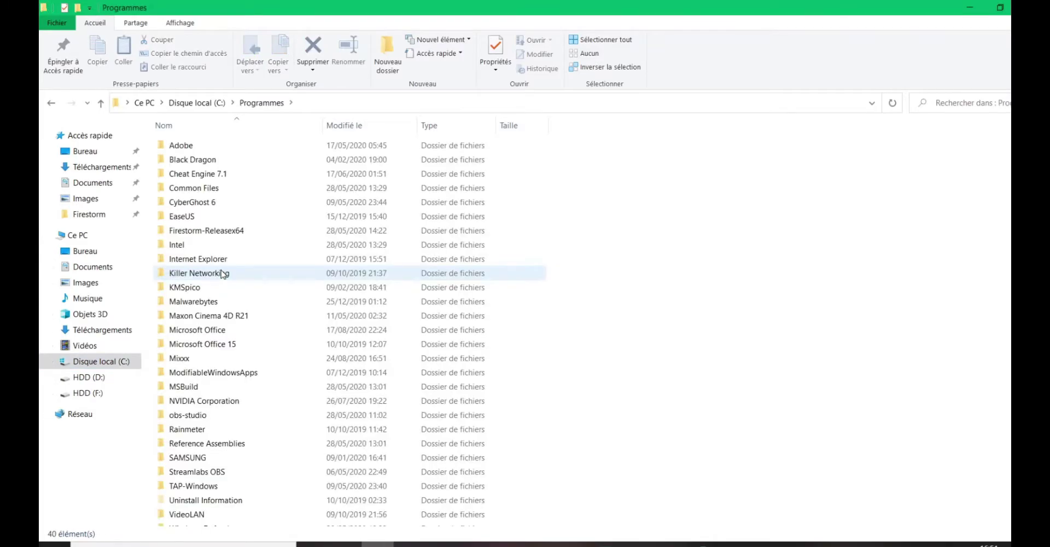
{"action": "double_click", "coordinate": [217, 359]}
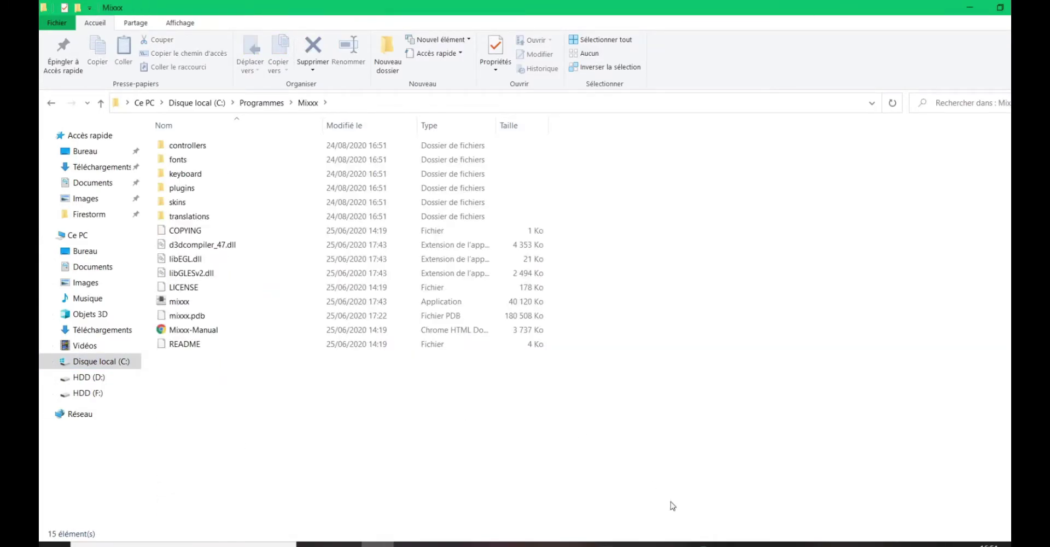
Step: Move libmp3lame.dll, .exp and .lib from WinRAR into the Mixxx folder, approving each administrator prompt
{"action": "left_click", "coordinate": [735, 544]}
{"action": "left_click_drag", "start_coordinate": [225, 257], "coordinate": [213, 210]}
{"action": "left_click_drag", "start_coordinate": [276, 92], "coordinate": [533, 91]}
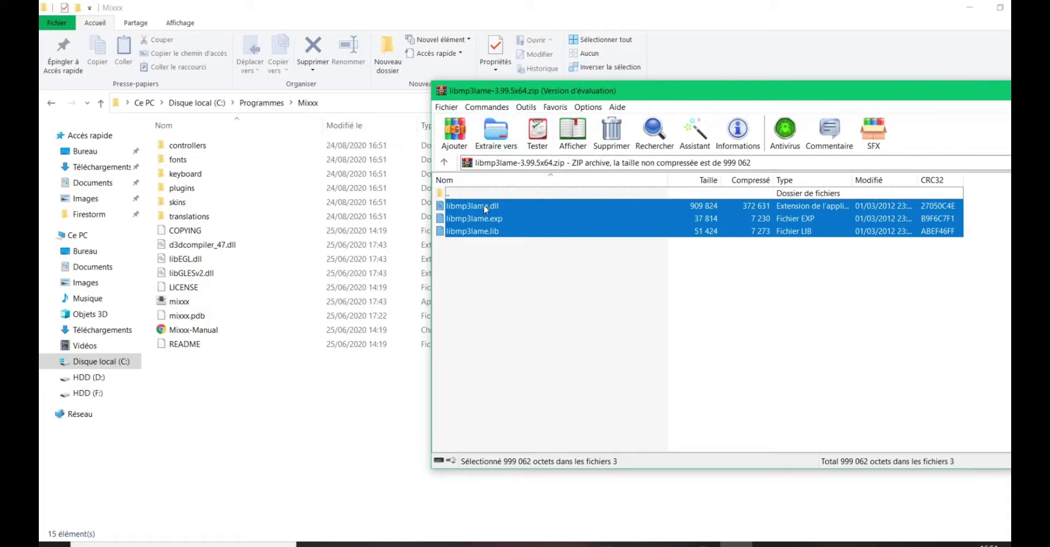
{"action": "left_click_drag", "start_coordinate": [483, 204], "coordinate": [242, 397]}
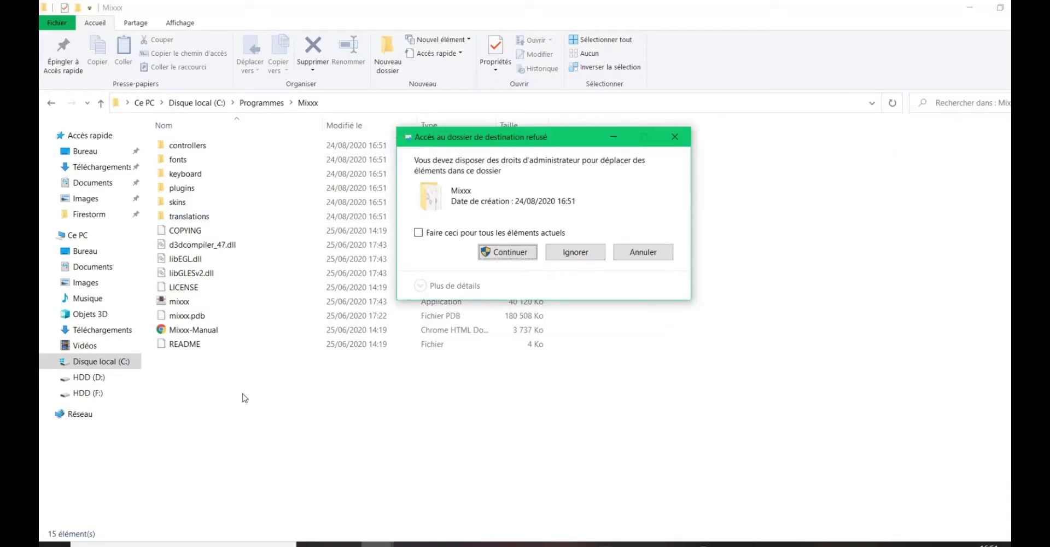
{"action": "left_click", "coordinate": [502, 251]}
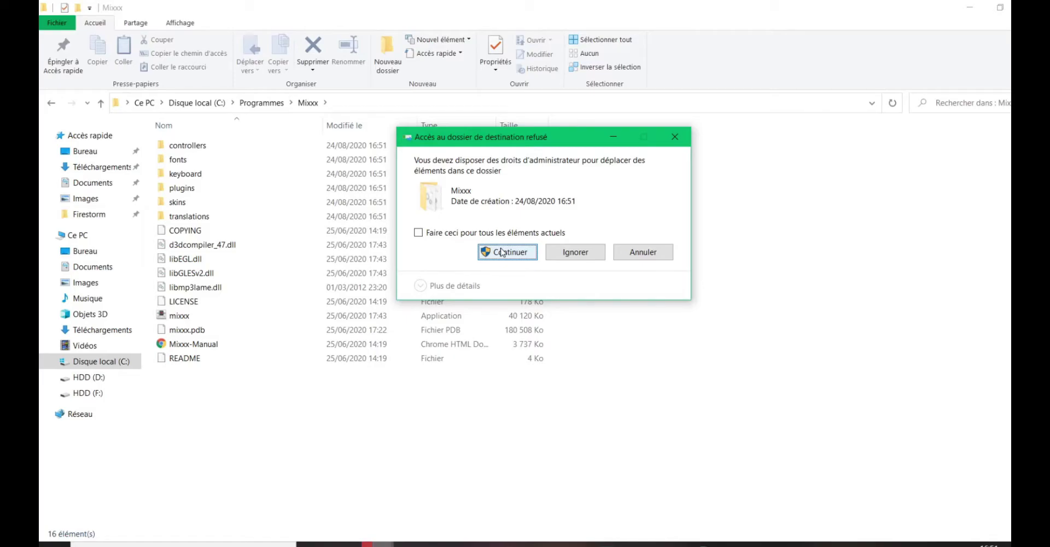
{"action": "left_click", "coordinate": [502, 252]}
{"action": "left_click", "coordinate": [502, 251]}
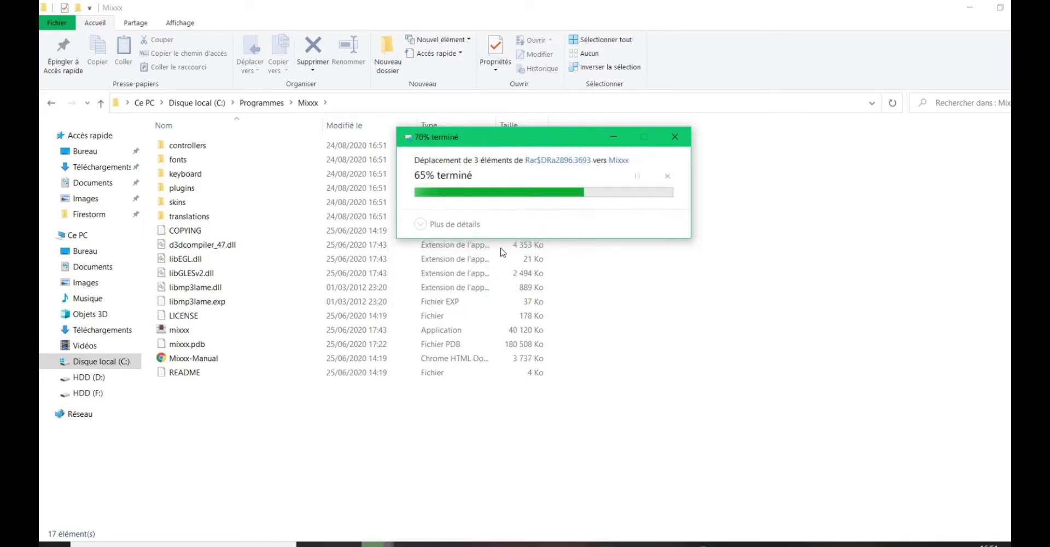
{"action": "left_click", "coordinate": [307, 435]}
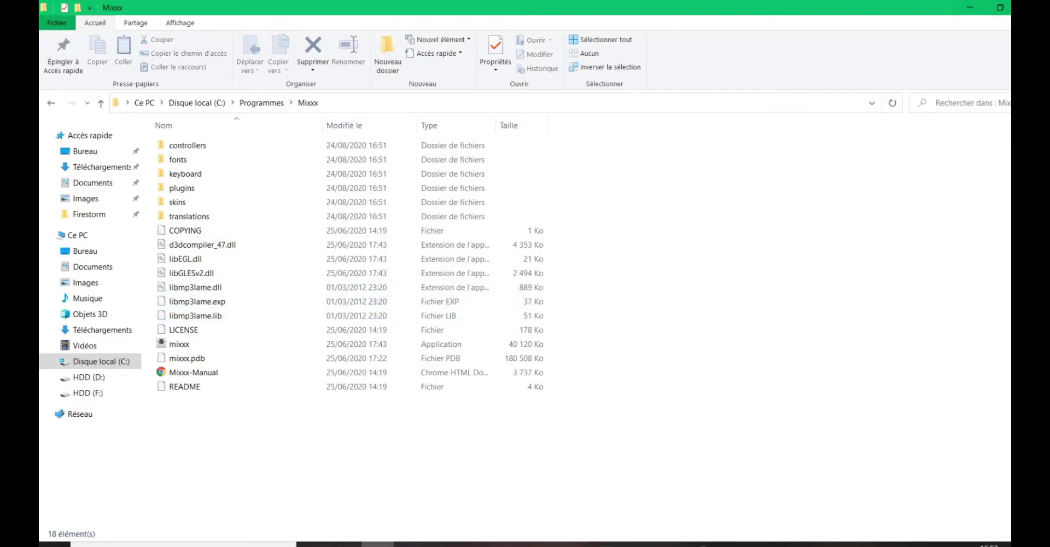
{"action": "key", "text": "alt+Tab"}
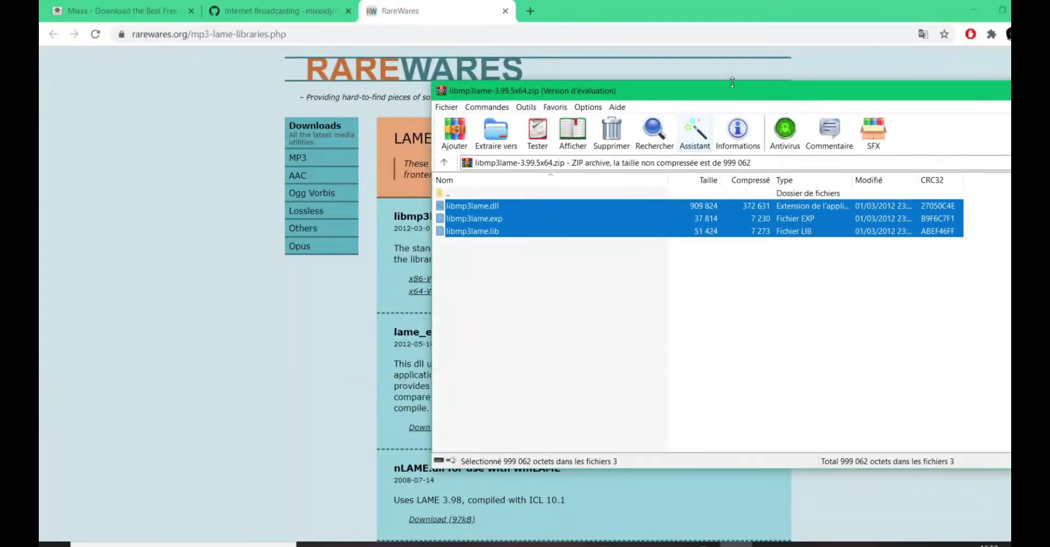
Step: Close the LAME archive in WinRAR and continue into Mixxx past the No Output Devices warning
{"action": "left_click_drag", "start_coordinate": [766, 97], "coordinate": [529, 102]}
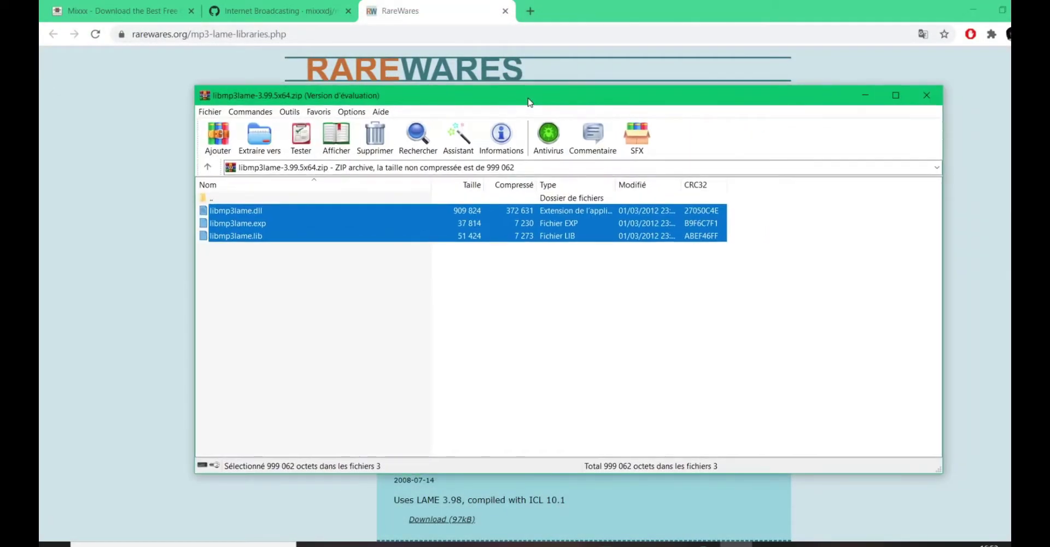
{"action": "left_click", "coordinate": [926, 97]}
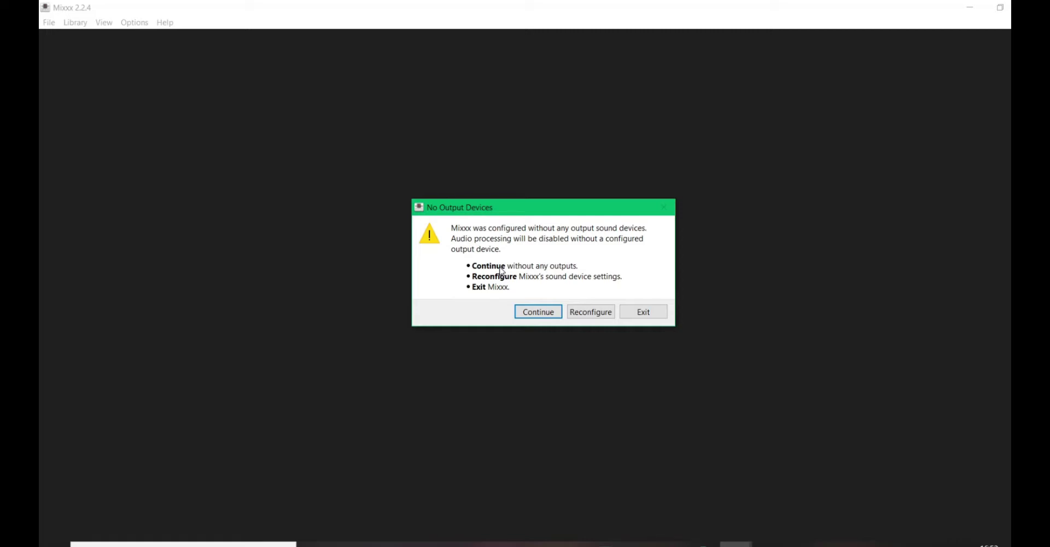
{"action": "left_click", "coordinate": [539, 313]}
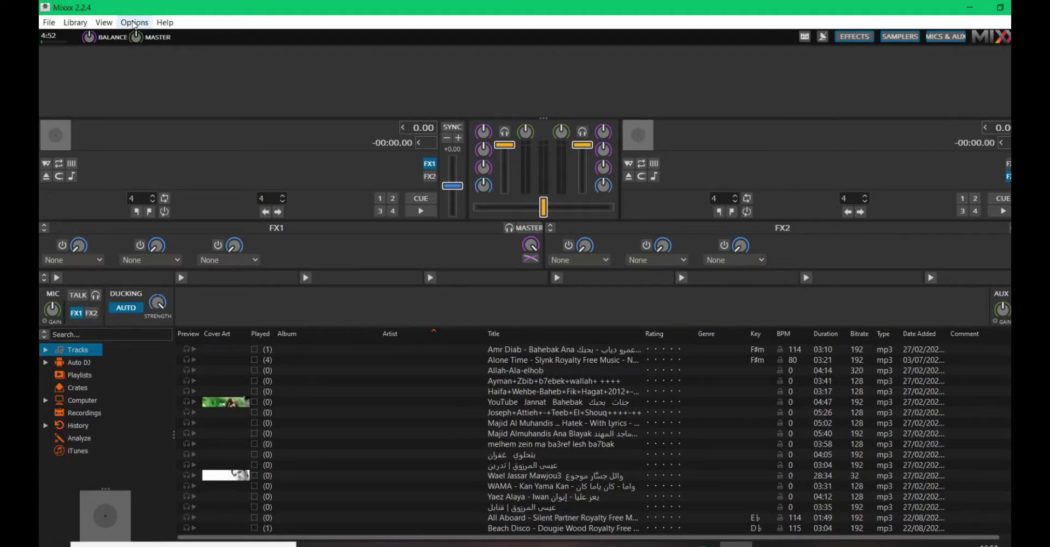
Step: In Sound Hardware preferences, set Master output to Haut-parleurs (Realtek(R) Audio) on Channels 1 - 2
{"action": "left_click", "coordinate": [134, 23]}
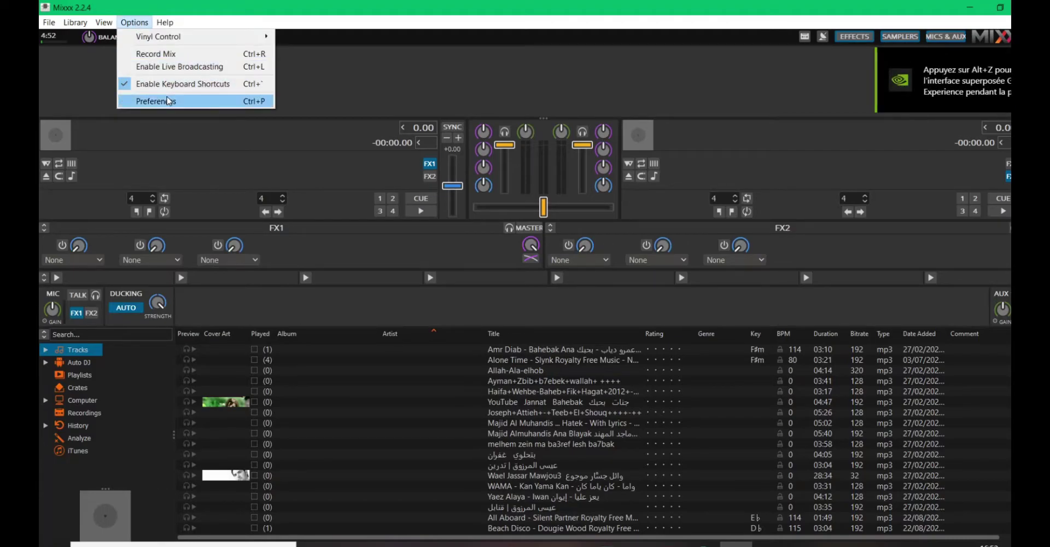
{"action": "left_click", "coordinate": [168, 100]}
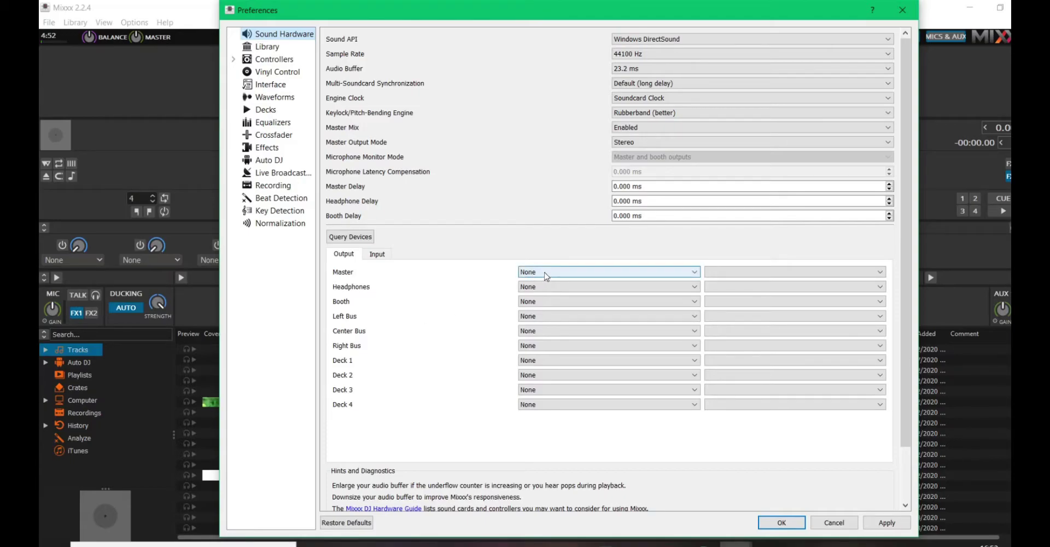
{"action": "left_click", "coordinate": [545, 274]}
{"action": "left_click", "coordinate": [566, 299]}
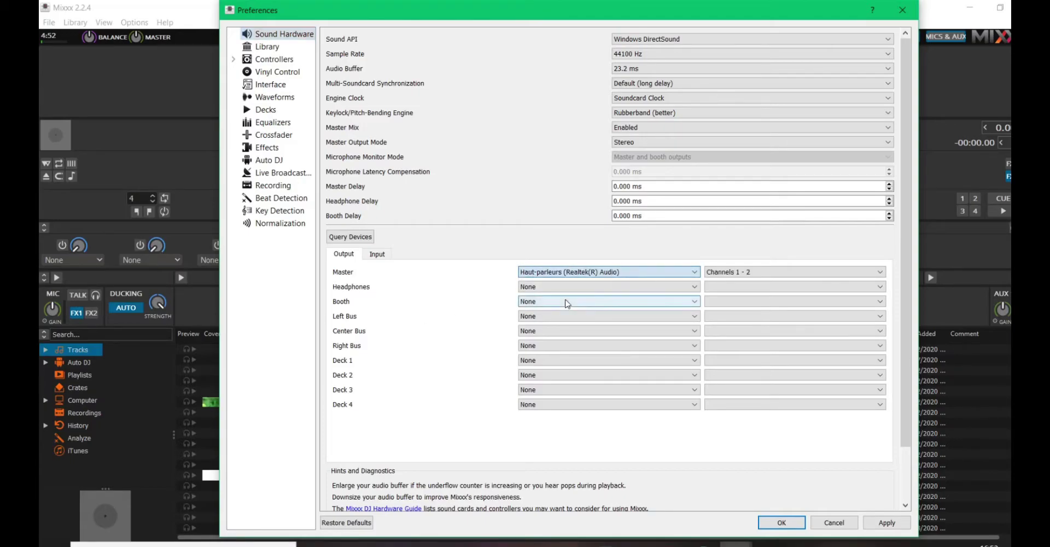
{"action": "left_click", "coordinate": [732, 272]}
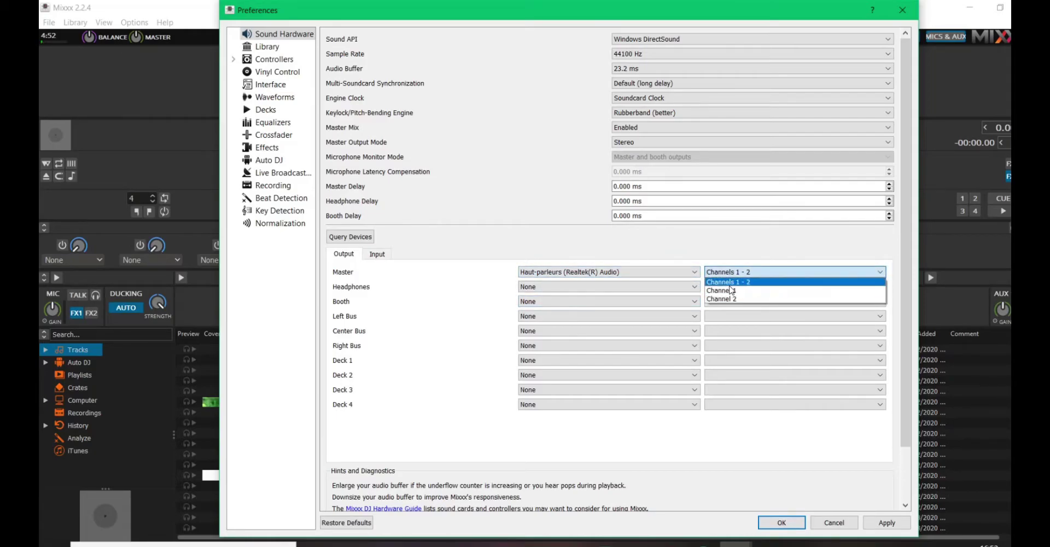
{"action": "left_click", "coordinate": [727, 282]}
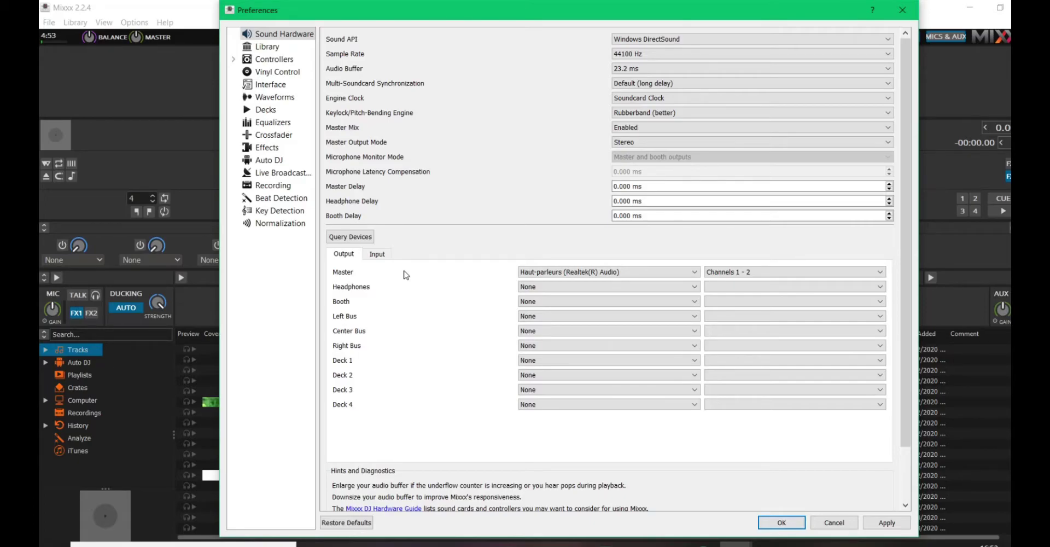
Step: Assign Microphone (KLIM Talk), Channel 1, to Microphone 1, apply and close Preferences with OK
{"action": "left_click", "coordinate": [378, 255]}
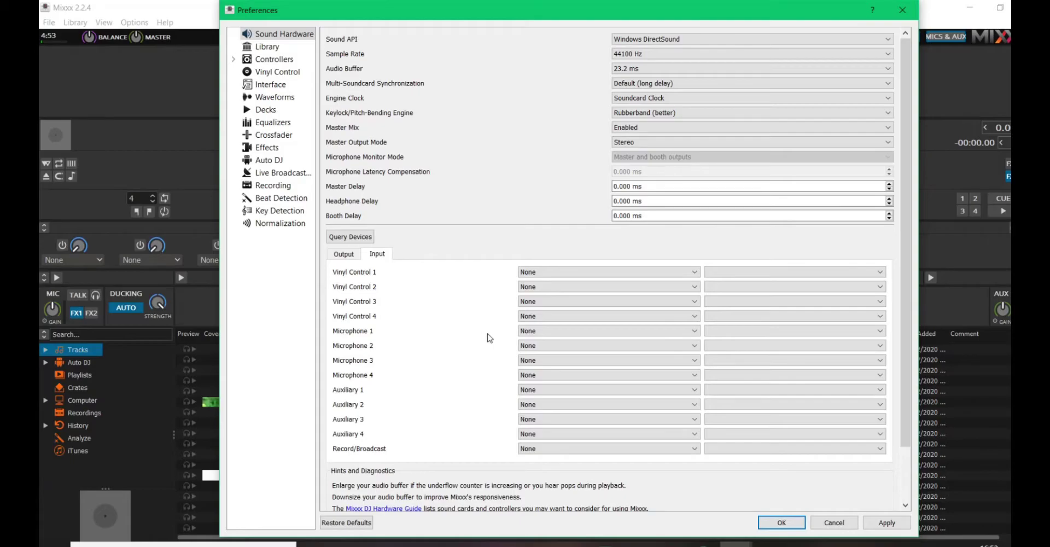
{"action": "left_click", "coordinate": [528, 331]}
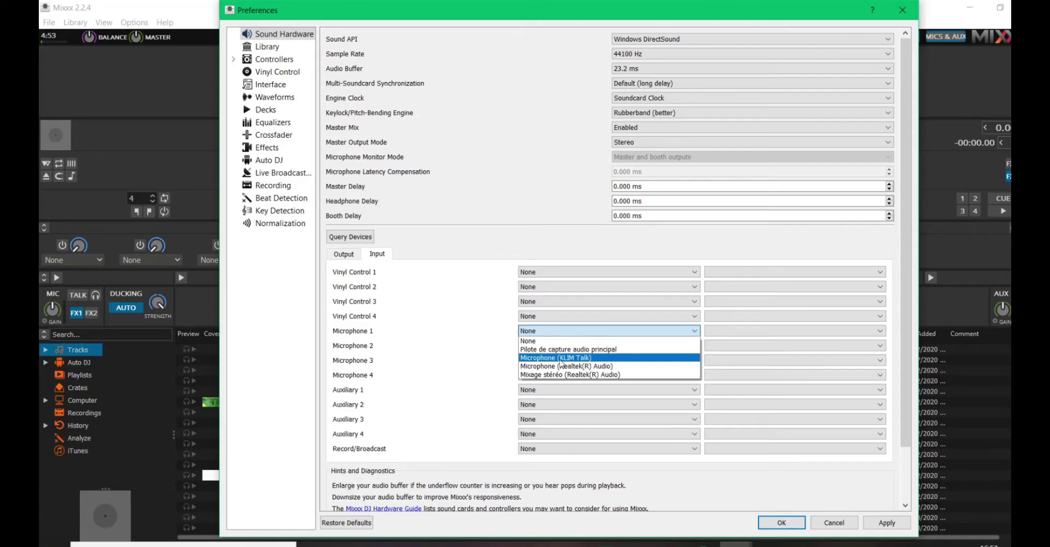
{"action": "left_click", "coordinate": [555, 358]}
{"action": "left_click", "coordinate": [884, 522]}
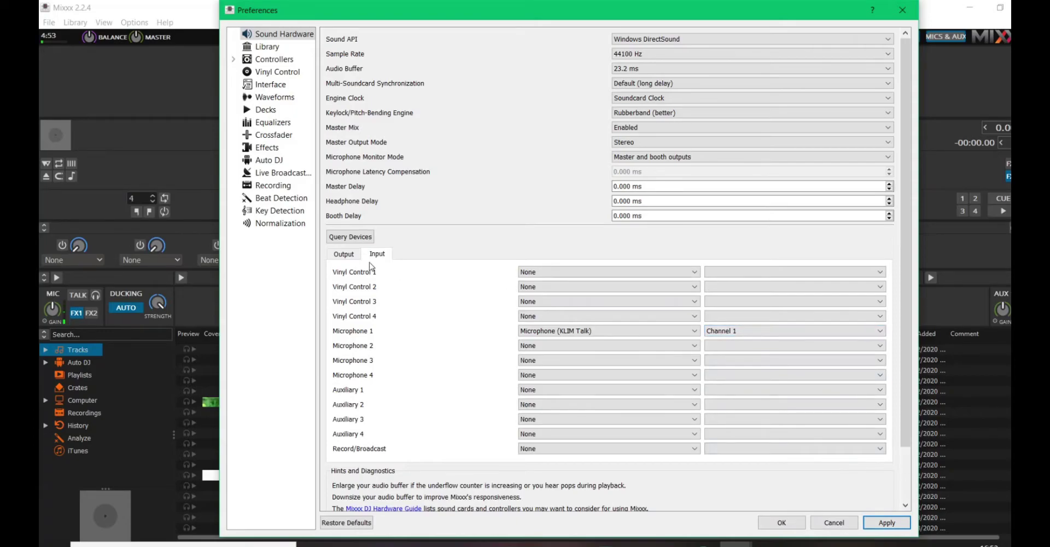
{"action": "left_click", "coordinate": [343, 254]}
{"action": "left_click", "coordinate": [377, 254]}
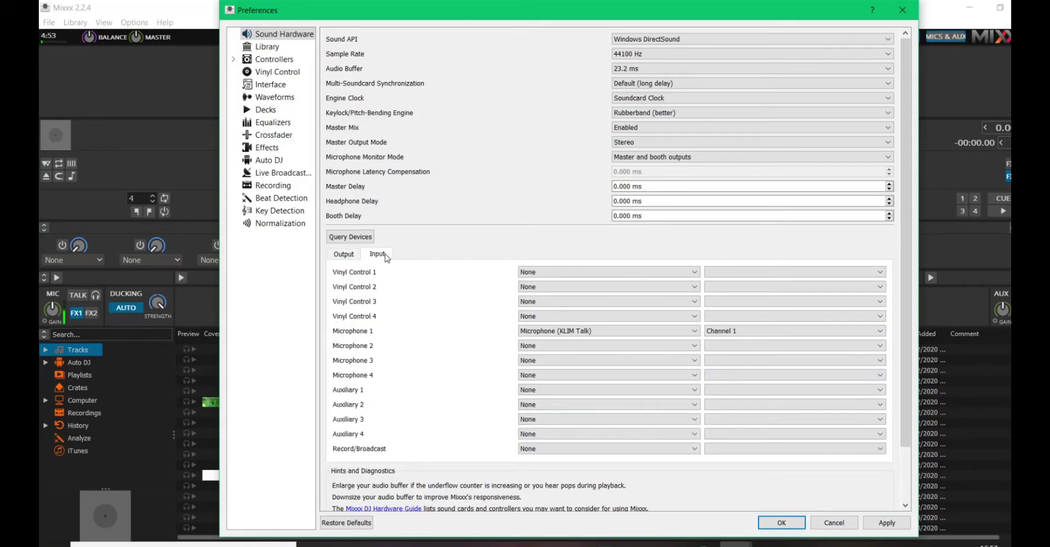
{"action": "left_click", "coordinate": [877, 524]}
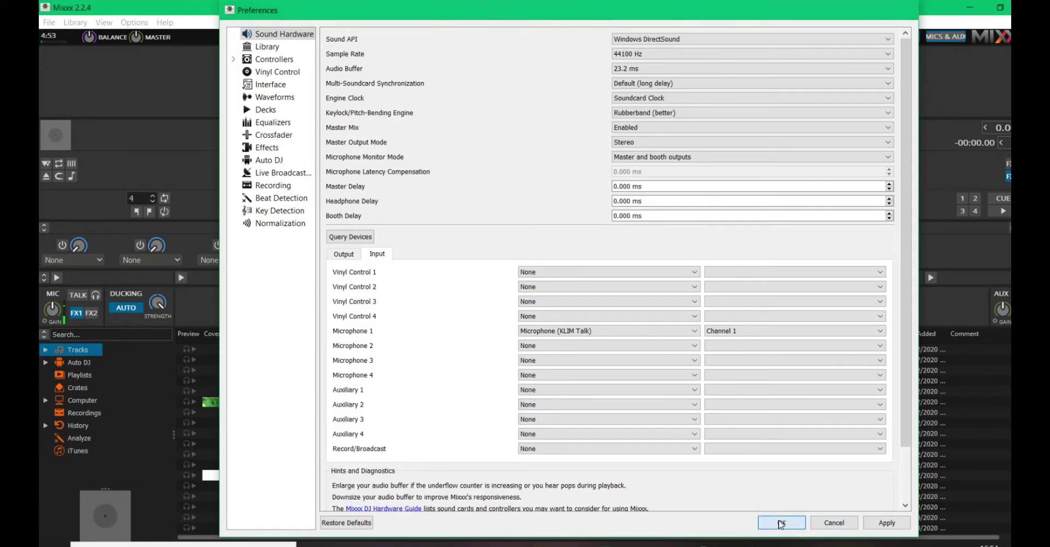
{"action": "left_click", "coordinate": [780, 523]}
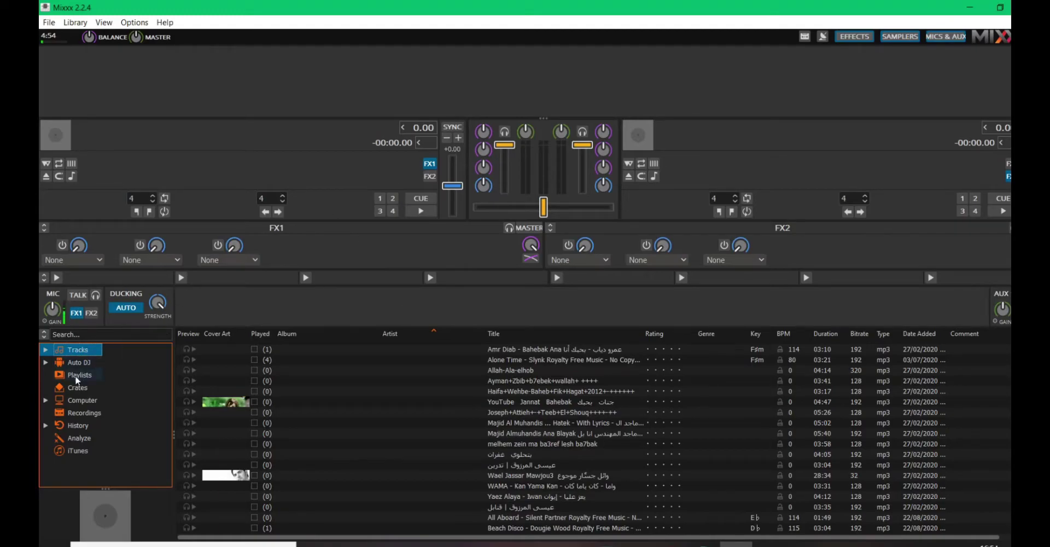
Step: Load All Aboard from Computer > Quick Links > Music > Free Royalty & Copyright onto deck 1
{"action": "left_click", "coordinate": [52, 398]}
{"action": "left_click", "coordinate": [60, 411]}
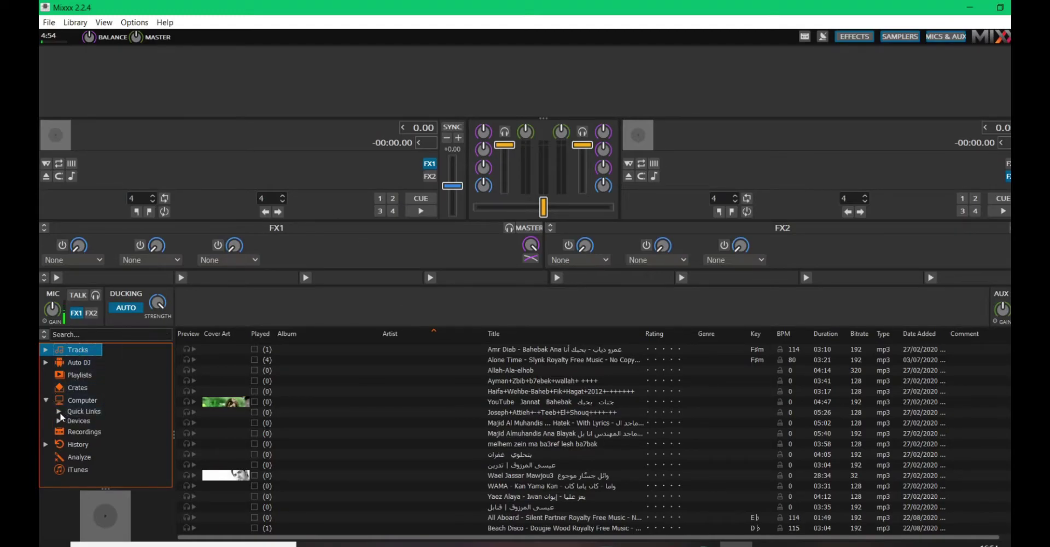
{"action": "left_click", "coordinate": [72, 430]}
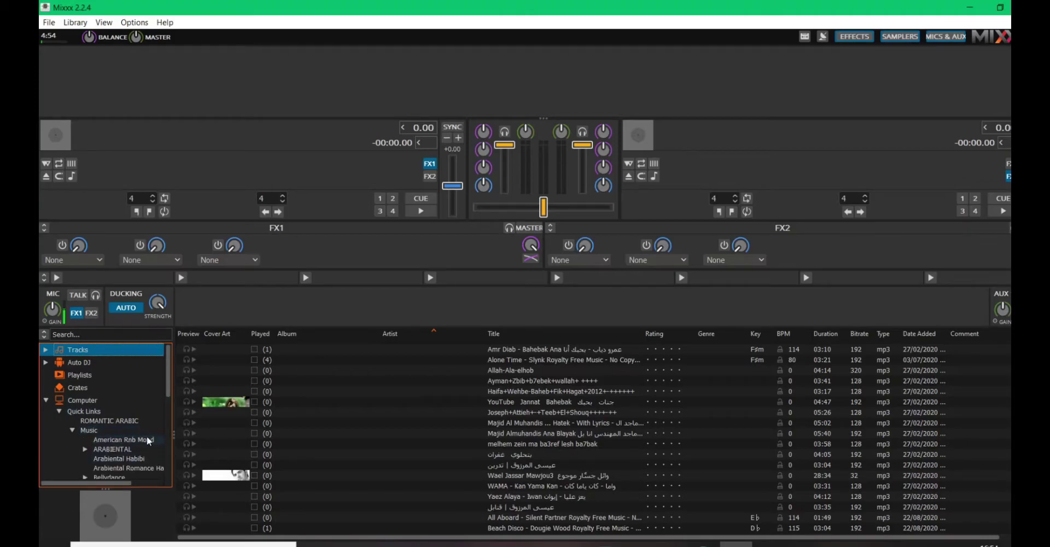
{"action": "scroll", "coordinate": [170, 380], "scroll_direction": "down", "scroll_amount": 2}
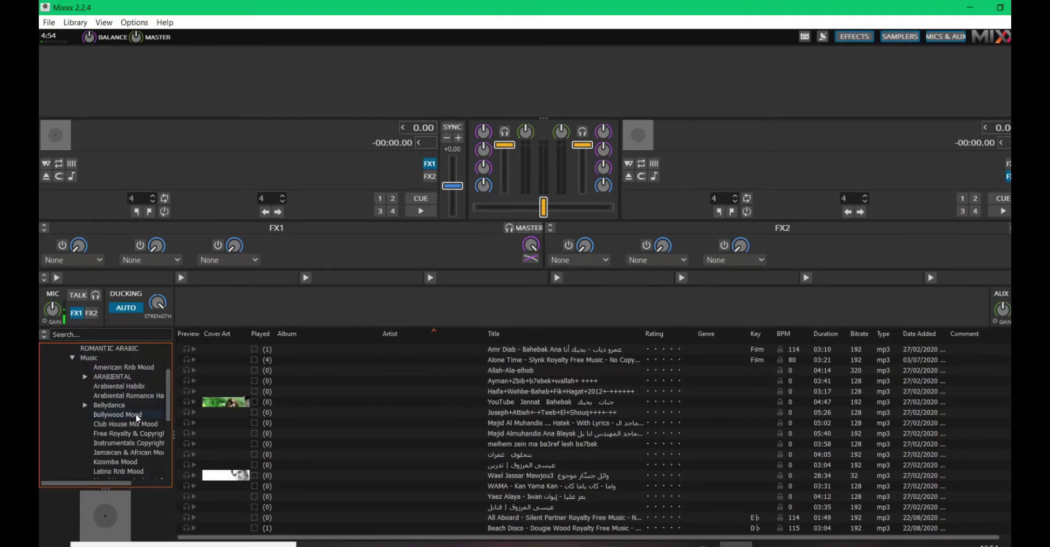
{"action": "left_click", "coordinate": [123, 433]}
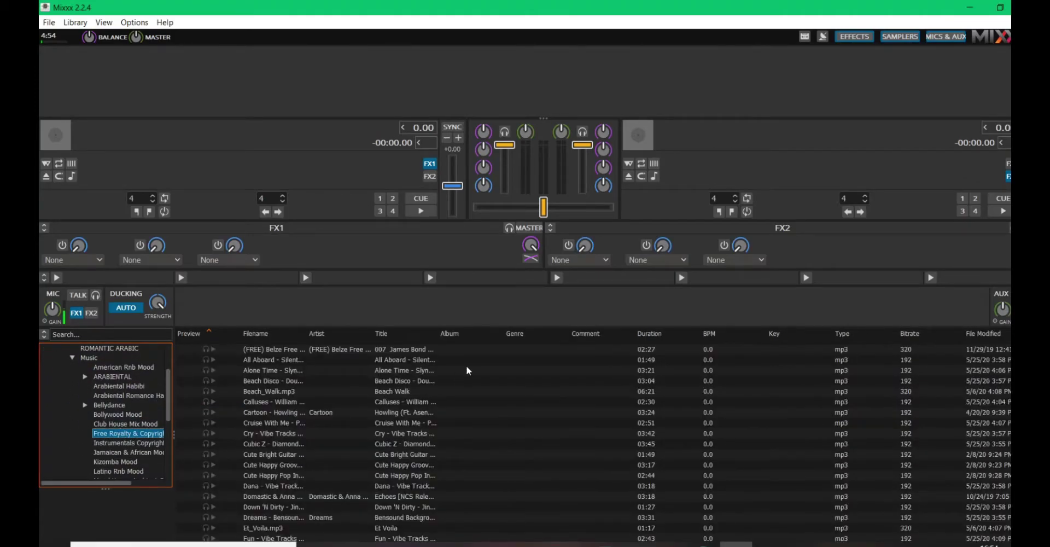
{"action": "left_click_drag", "start_coordinate": [408, 362], "coordinate": [266, 164]}
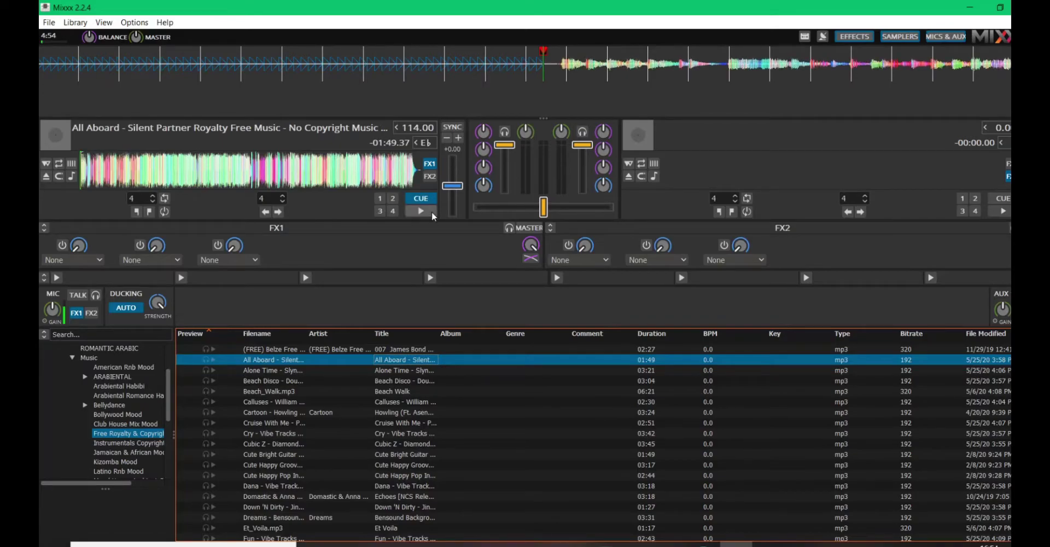
Step: Play then pause deck 1, and toggle microphone talkover on and back off
{"action": "left_click", "coordinate": [421, 212]}
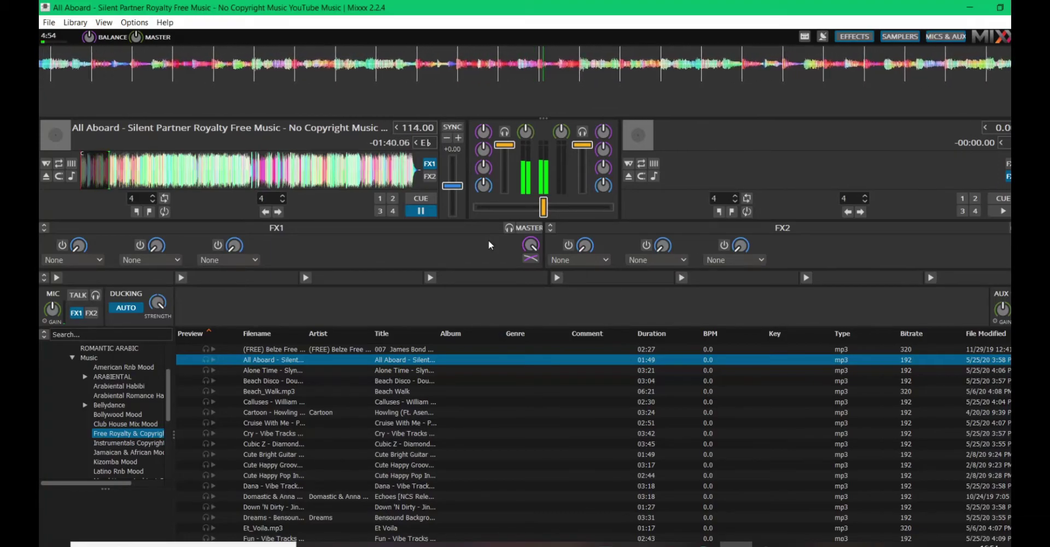
{"action": "left_click", "coordinate": [420, 211]}
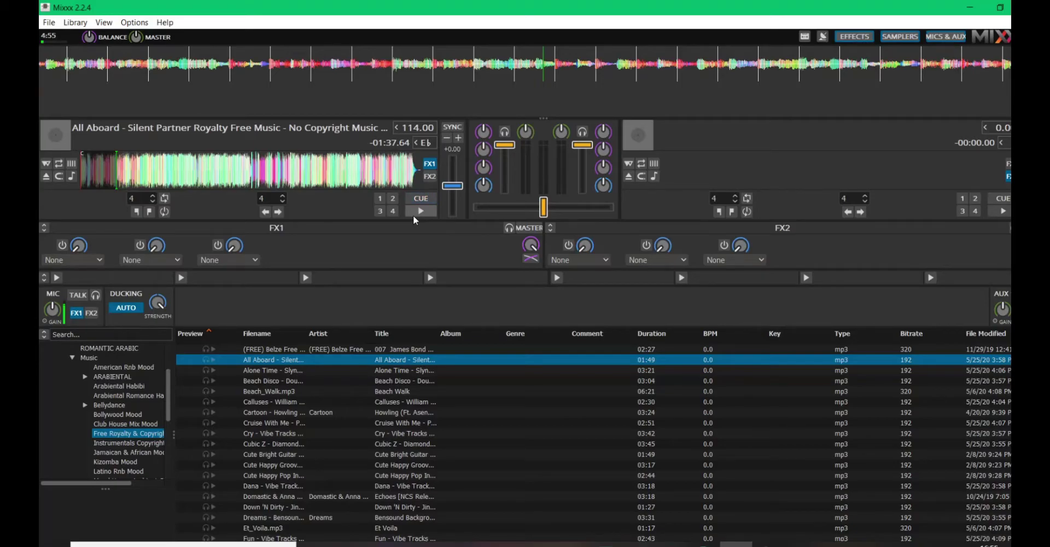
{"action": "key", "text": "ctrl+2"}
{"action": "key", "text": "ctrl+2"}
{"action": "left_click", "coordinate": [77, 300]}
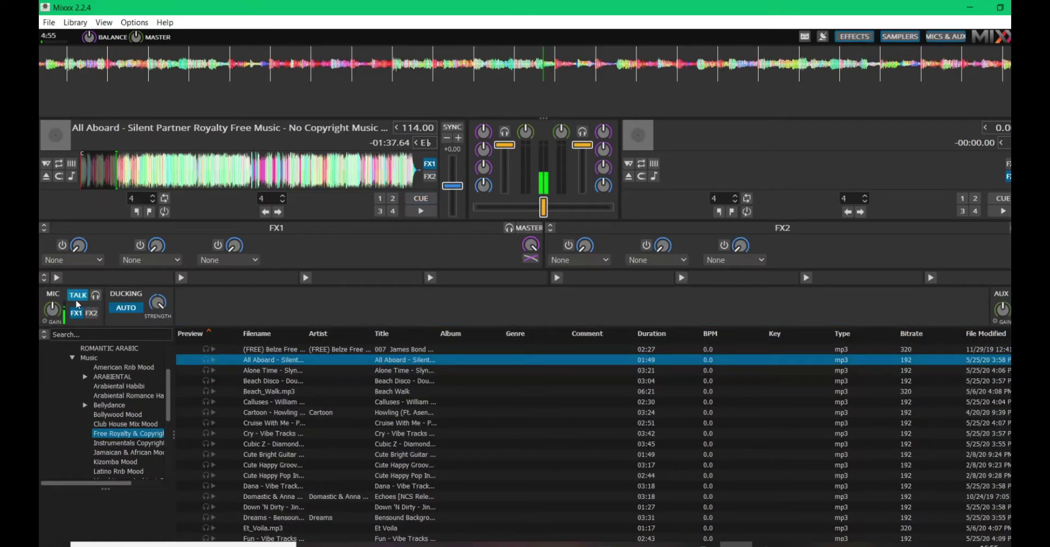
{"action": "left_click", "coordinate": [78, 300]}
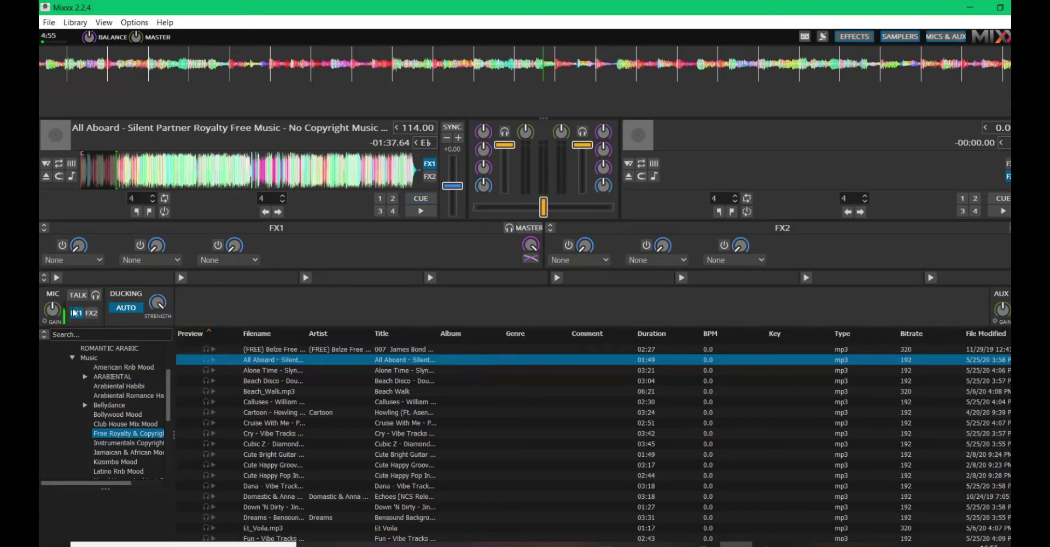